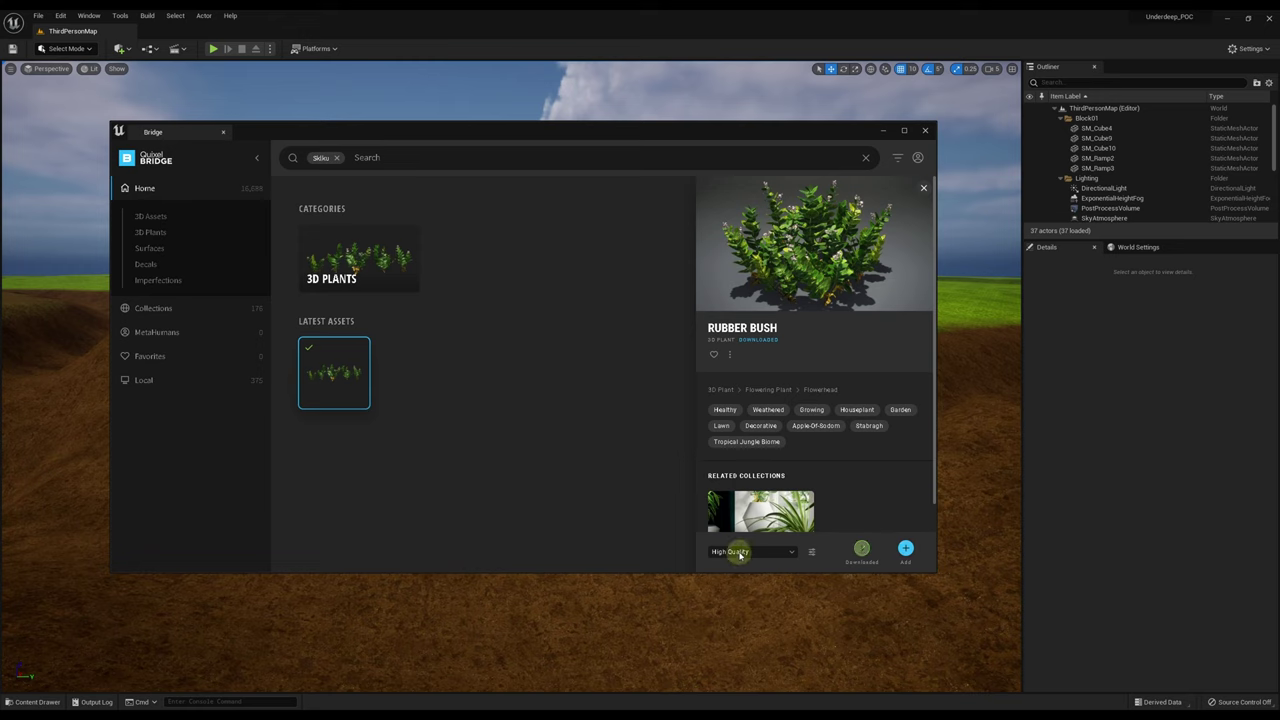
Add the Rubber Bush from Bridge and browse Content > Megascans > 3D_Assets.
click(905, 548)
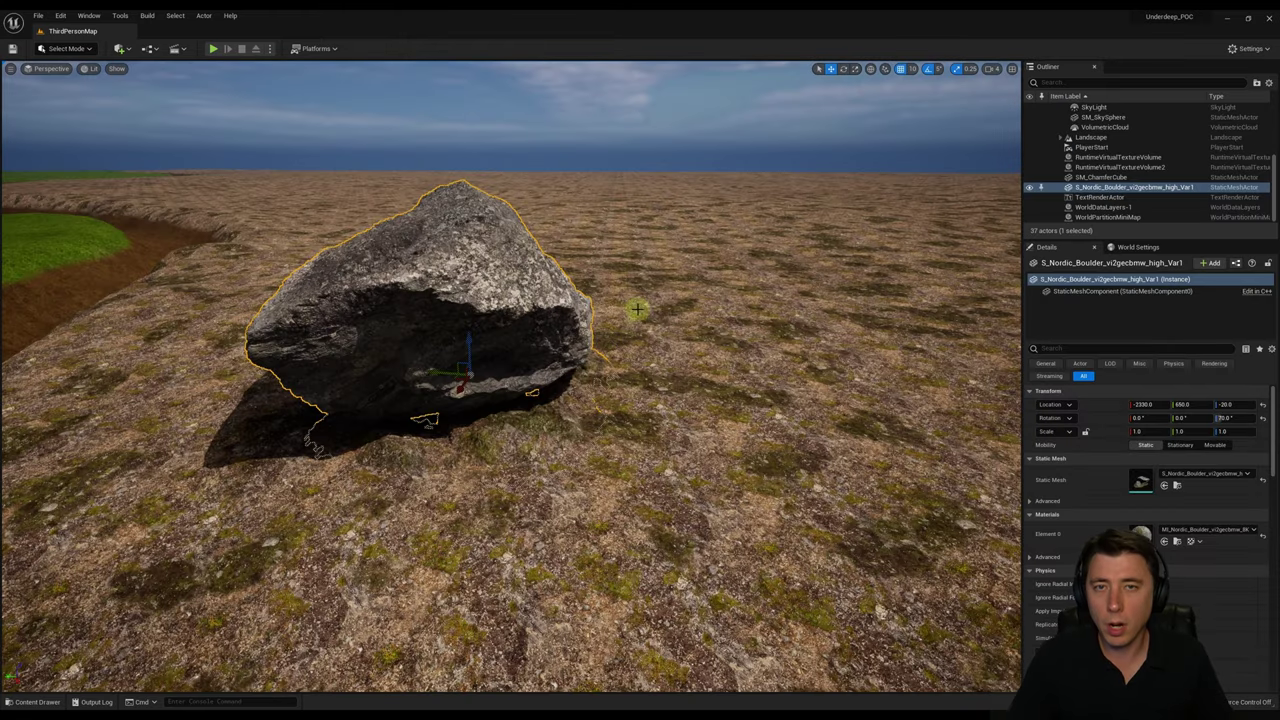
click(37, 701)
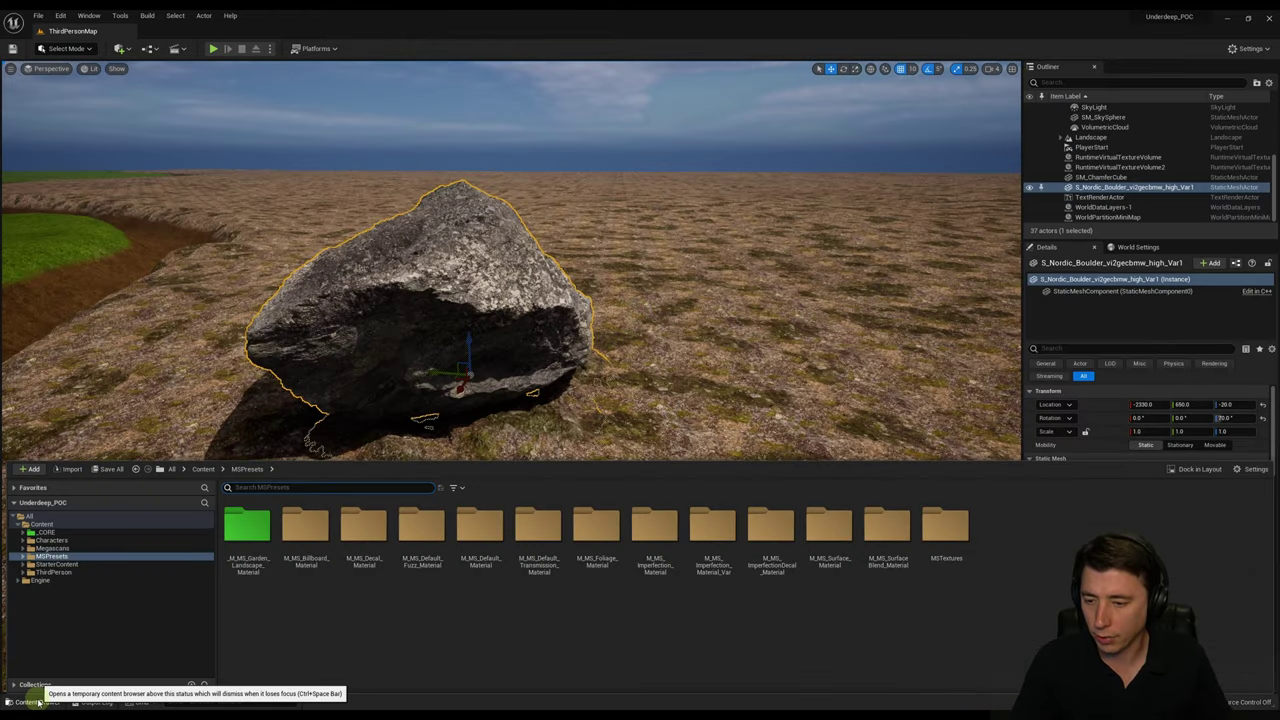
click(204, 469)
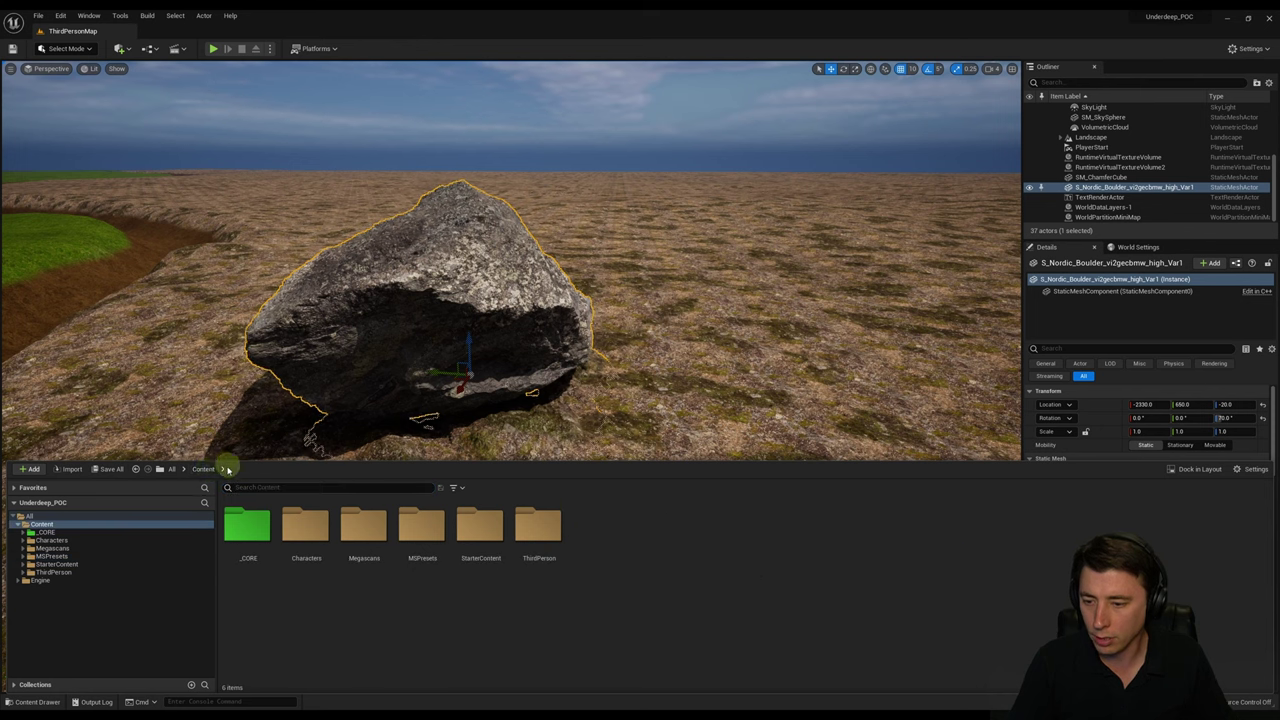
double_click(363, 530)
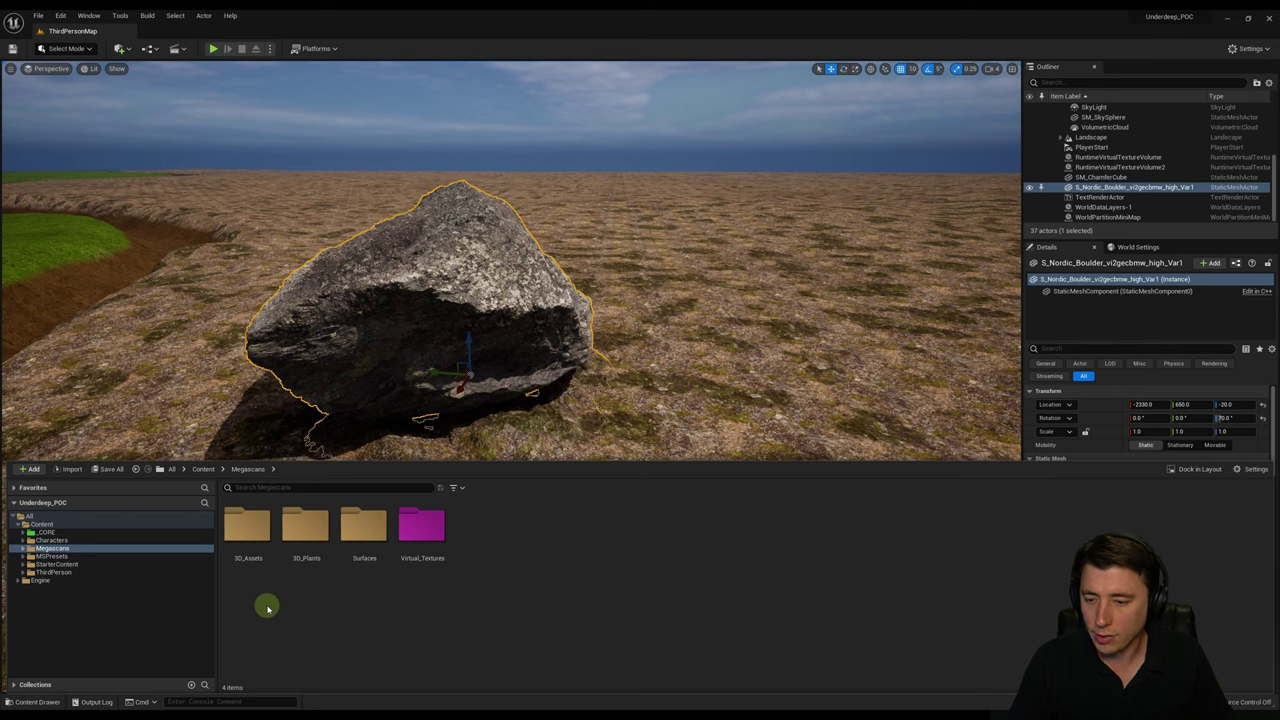
double_click(245, 531)
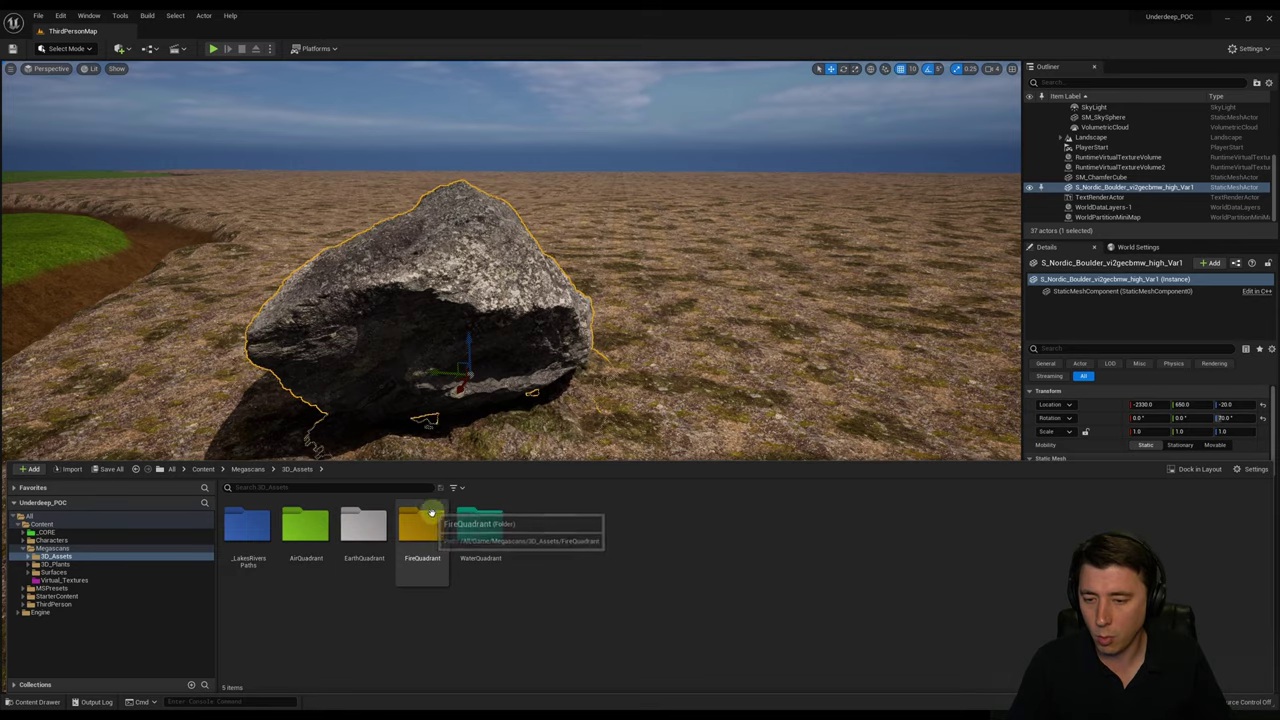
Orbit around the boulder, then reopen the Content Drawer into the EarthQuadrant folder.
right_drag(512, 300, 620, 280)
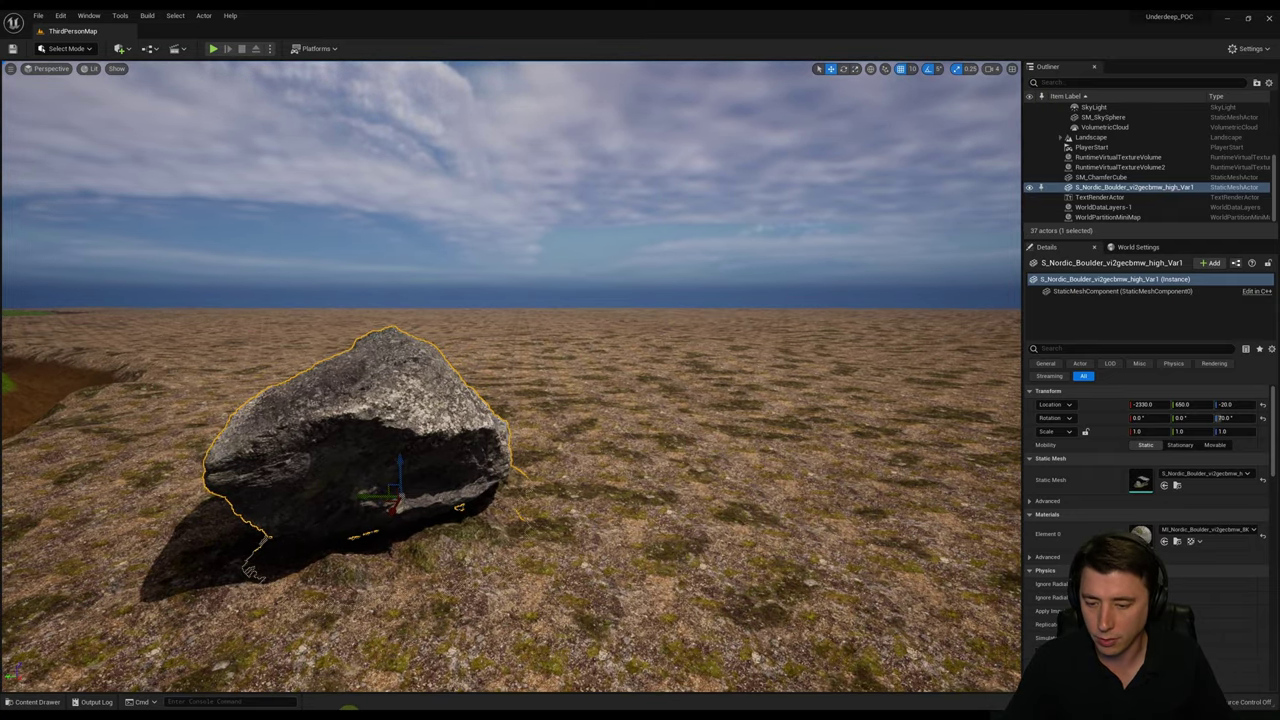
click(37, 701)
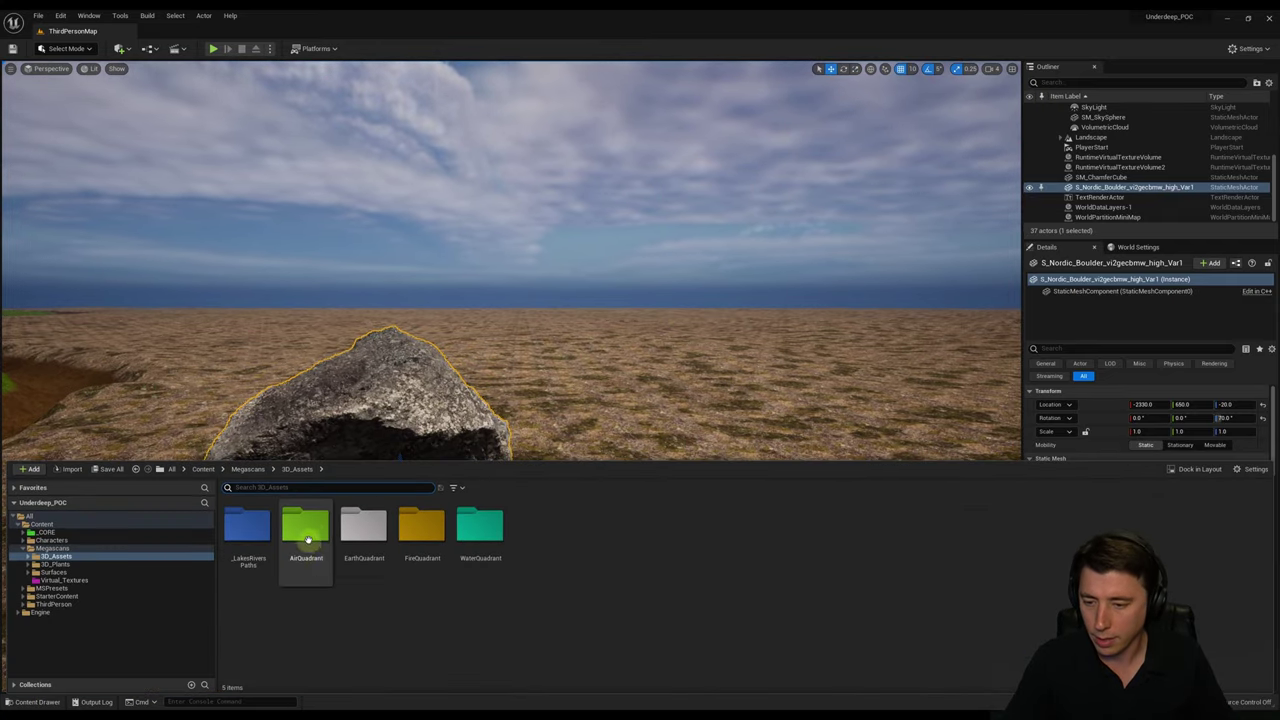
double_click(362, 530)
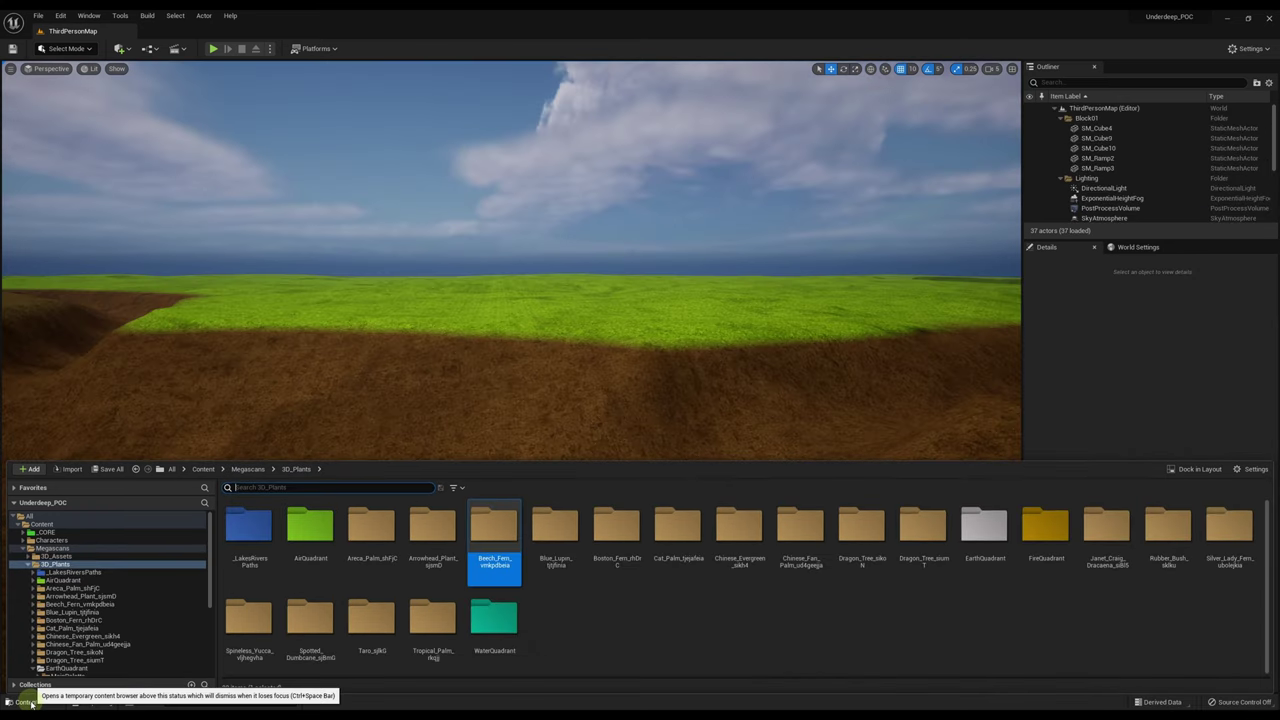
Select the 17 plant folders, Areca_Palm through Spineless_Yucca, and move them into MainPalette.
click(371, 535)
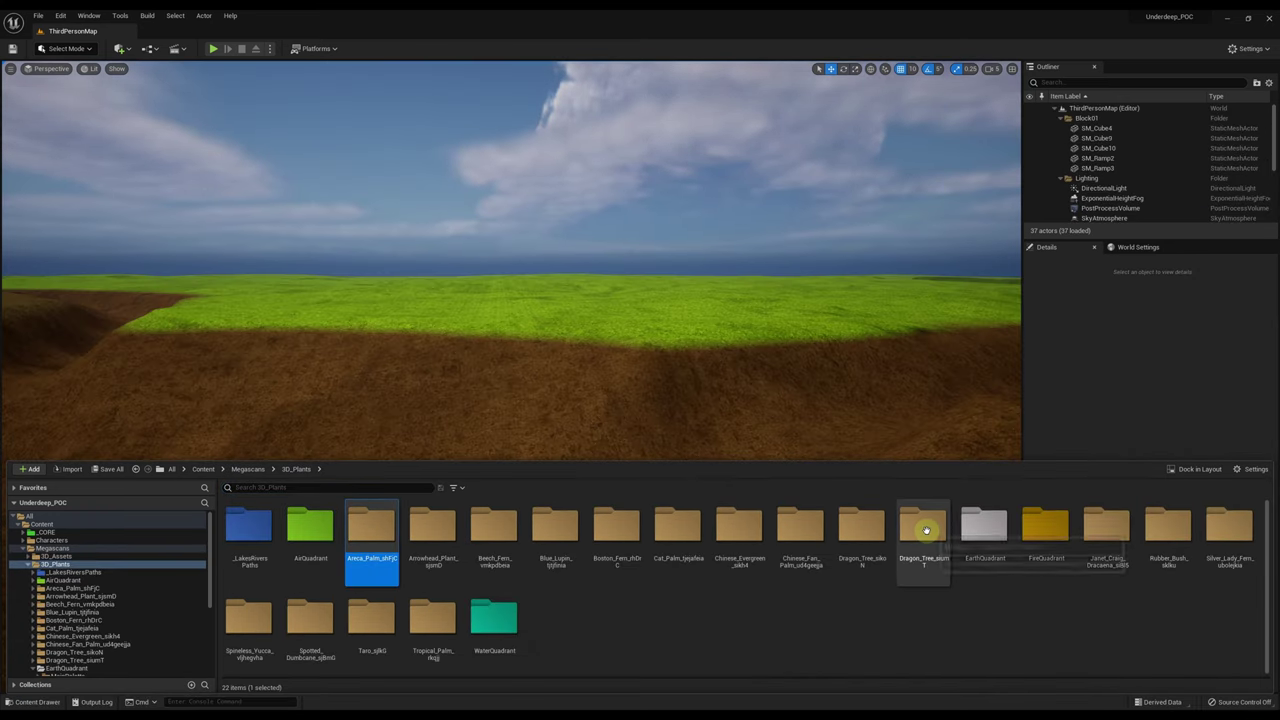
shift+click(923, 528)
ctrl+click(1106, 528)
ctrl+click(1168, 528)
ctrl+click(1229, 528)
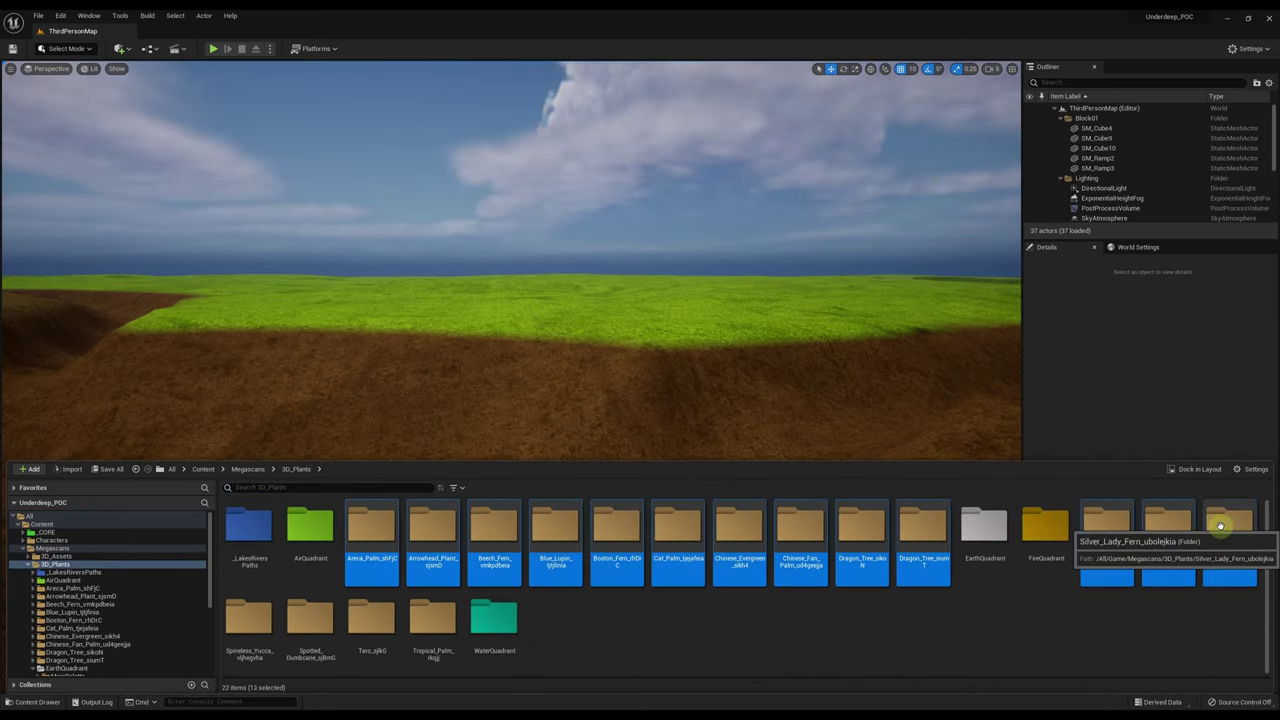
ctrl+click(425, 635)
ctrl+click(371, 628)
ctrl+click(310, 628)
ctrl+click(249, 628)
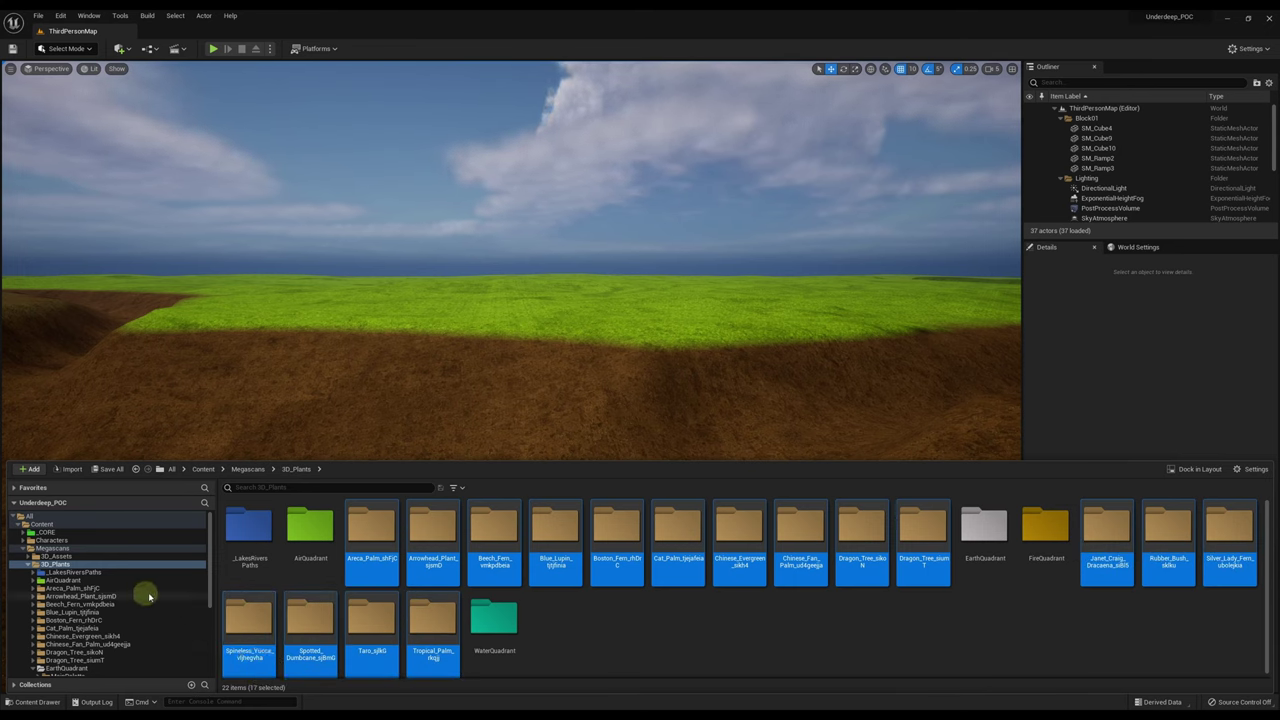
drag(210, 560, 76, 609)
click(34, 612)
click(94, 626)
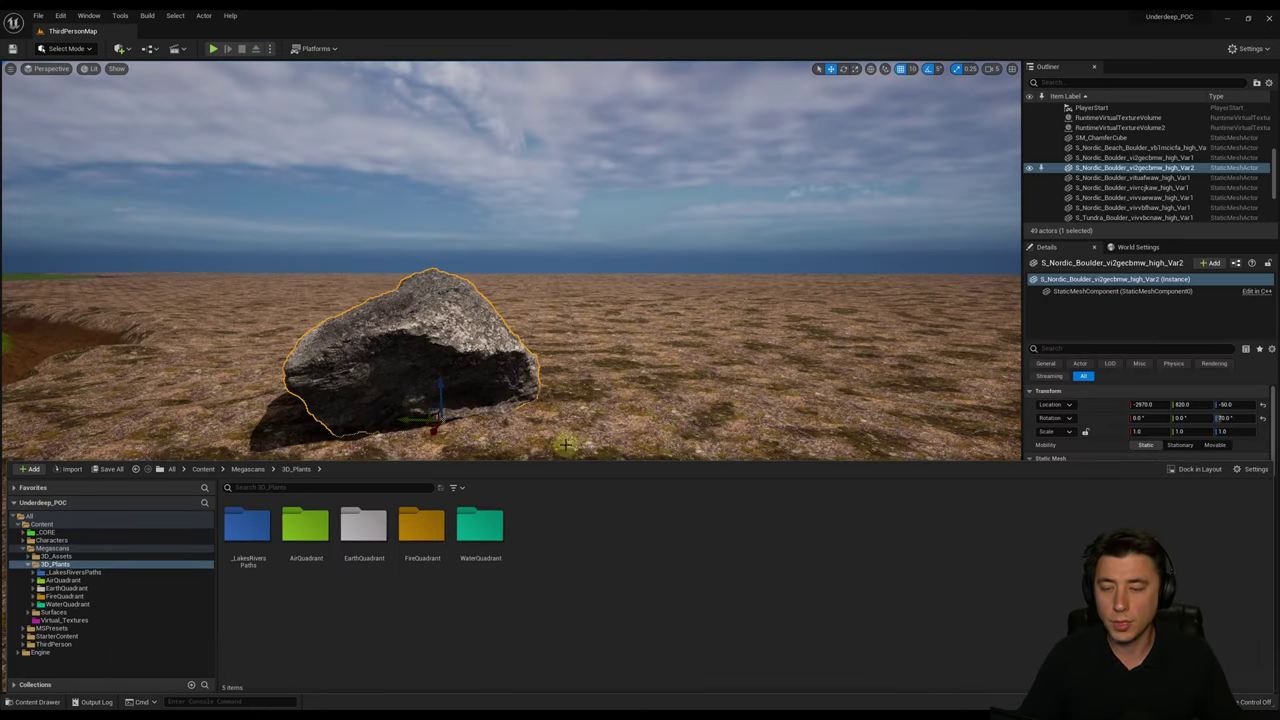
Go back up to Megascans, then into 3D_Assets > EarthQuadrant and the Nordic_Beach_Boulder_vb1mcicfa folder.
double_click(362, 524)
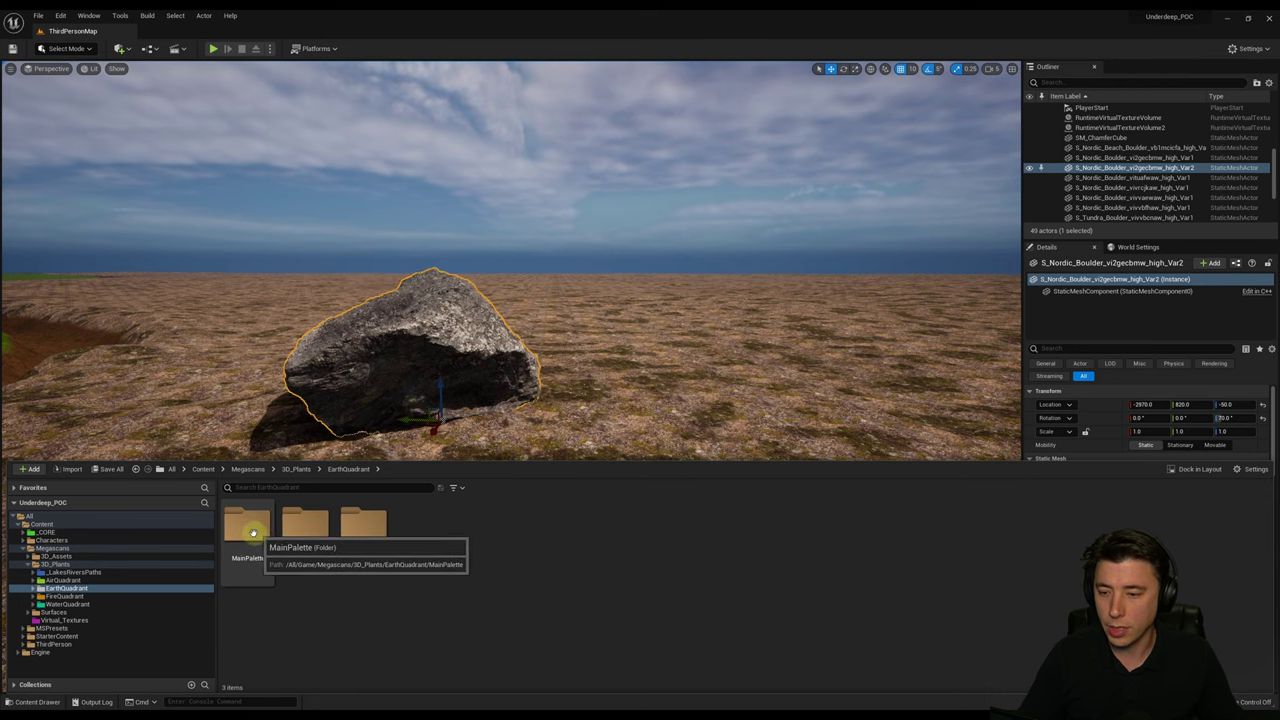
click(247, 469)
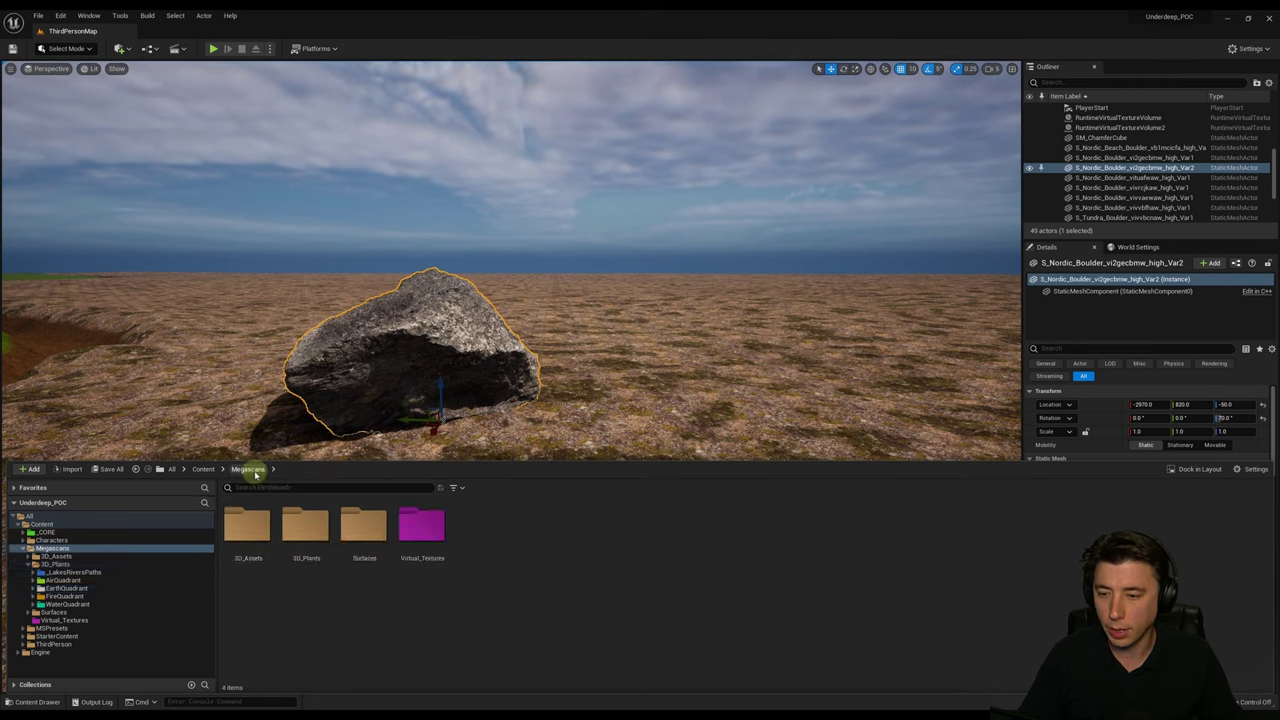
double_click(247, 528)
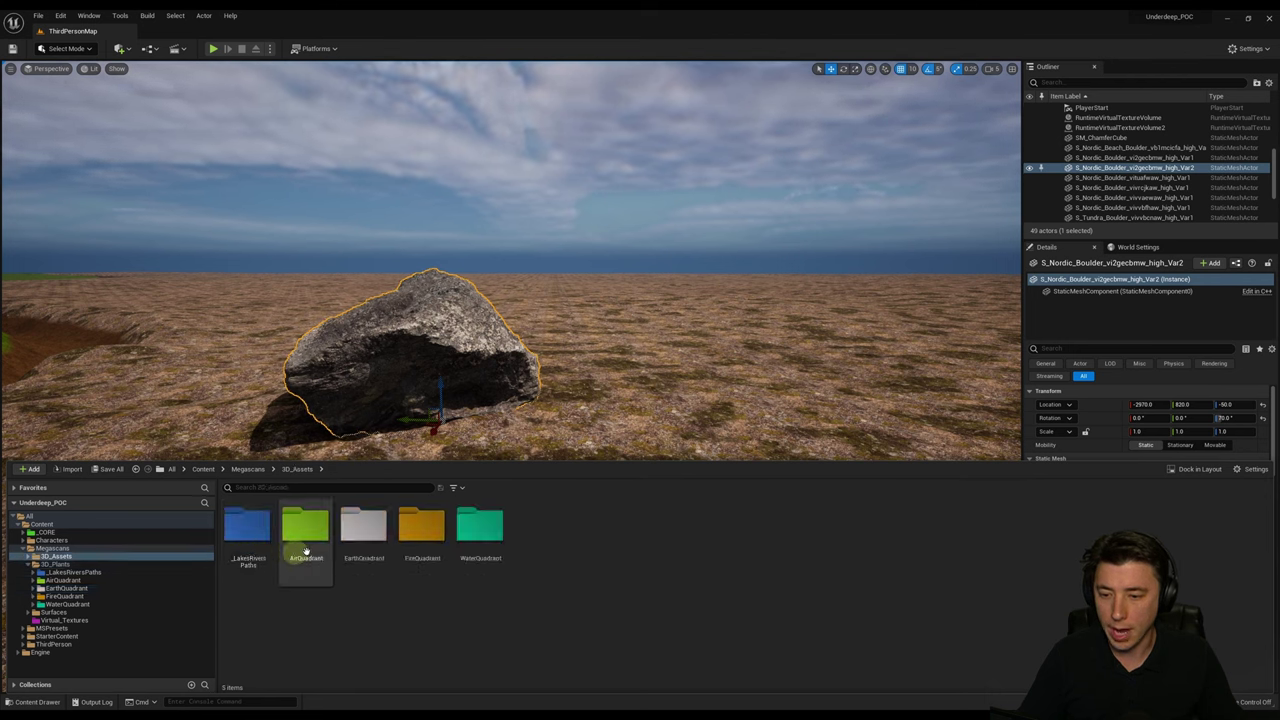
click(362, 532)
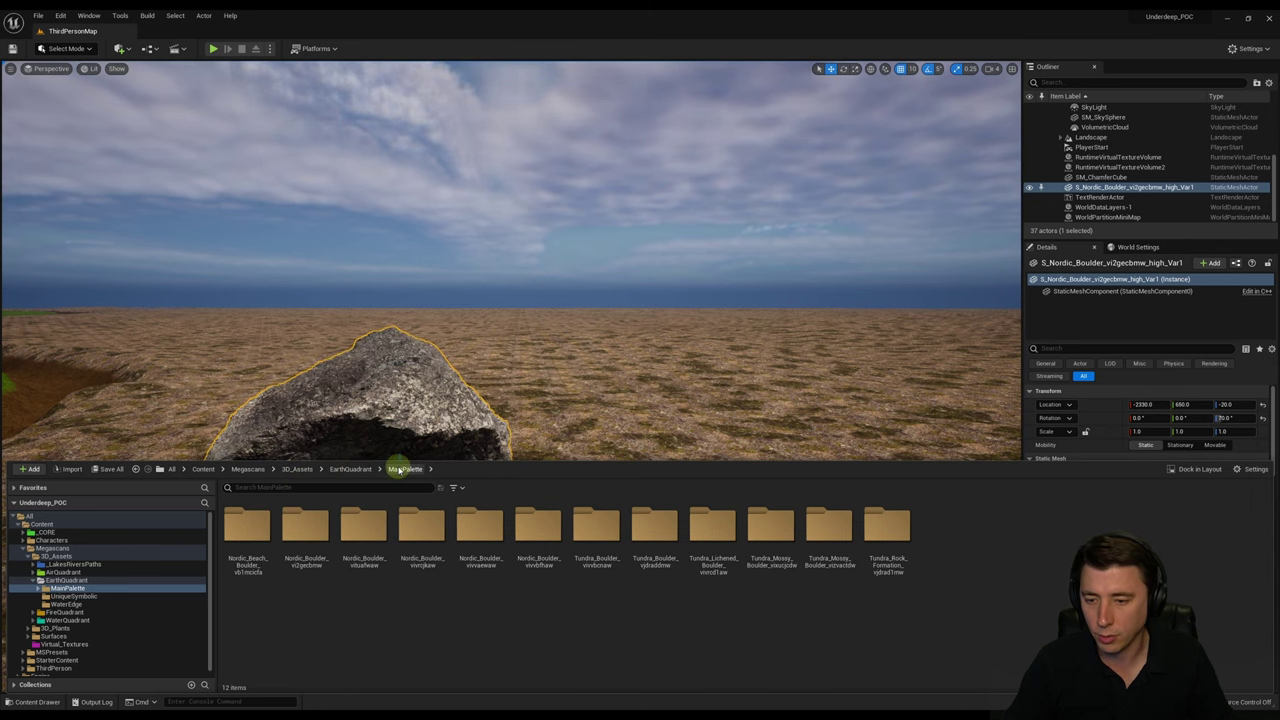
double_click(248, 525)
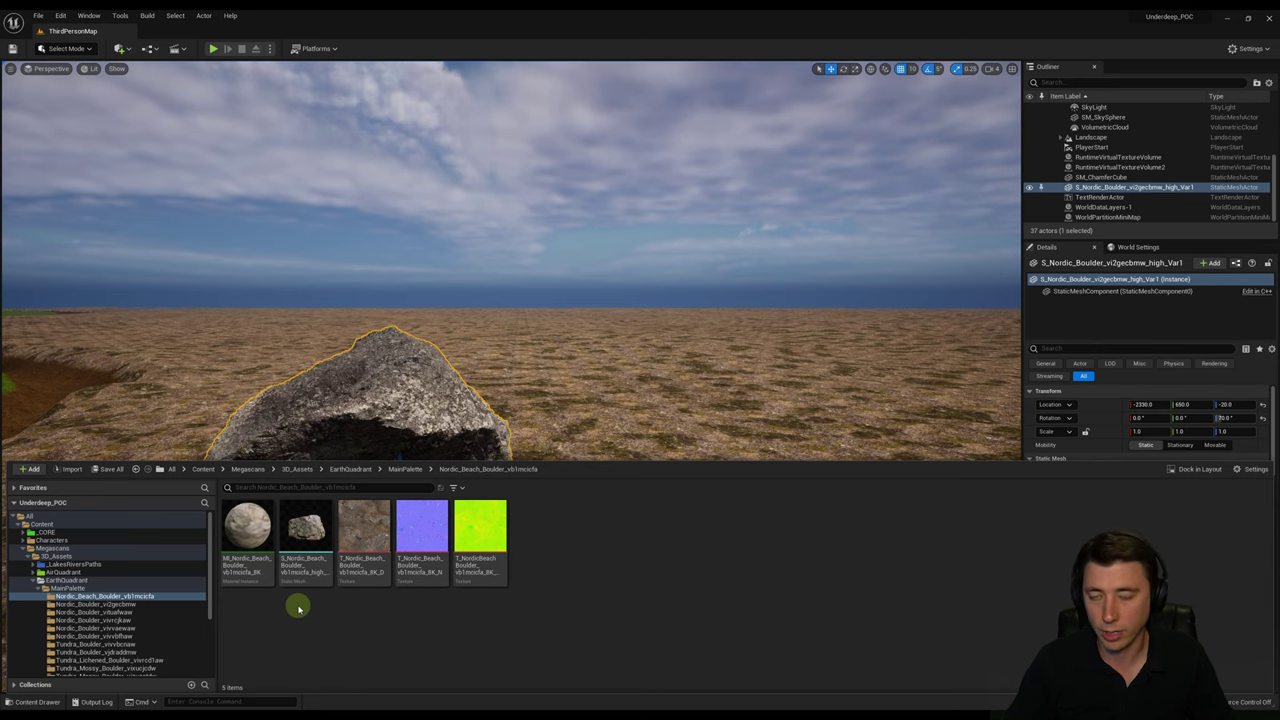
mouse_move(305, 528)
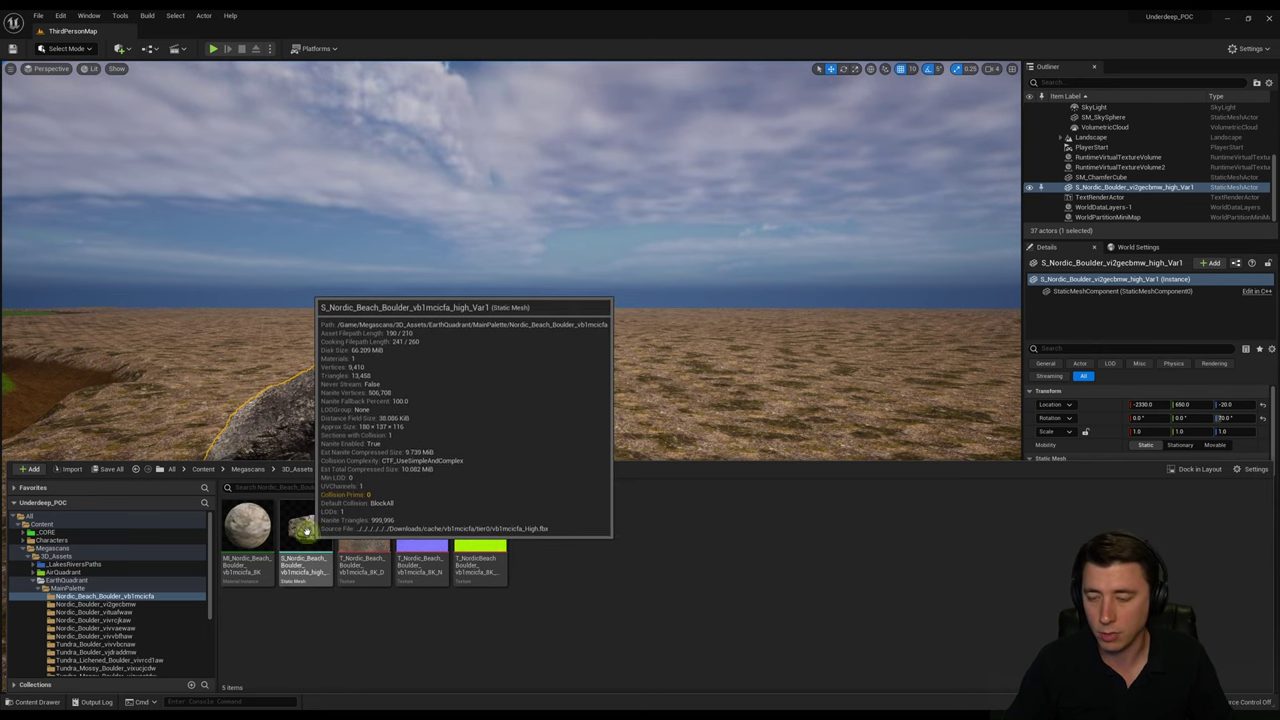
Set the Nordic boulder static mesh's Collision Complexity to Use Complex Collision As Simple.
double_click(305, 530)
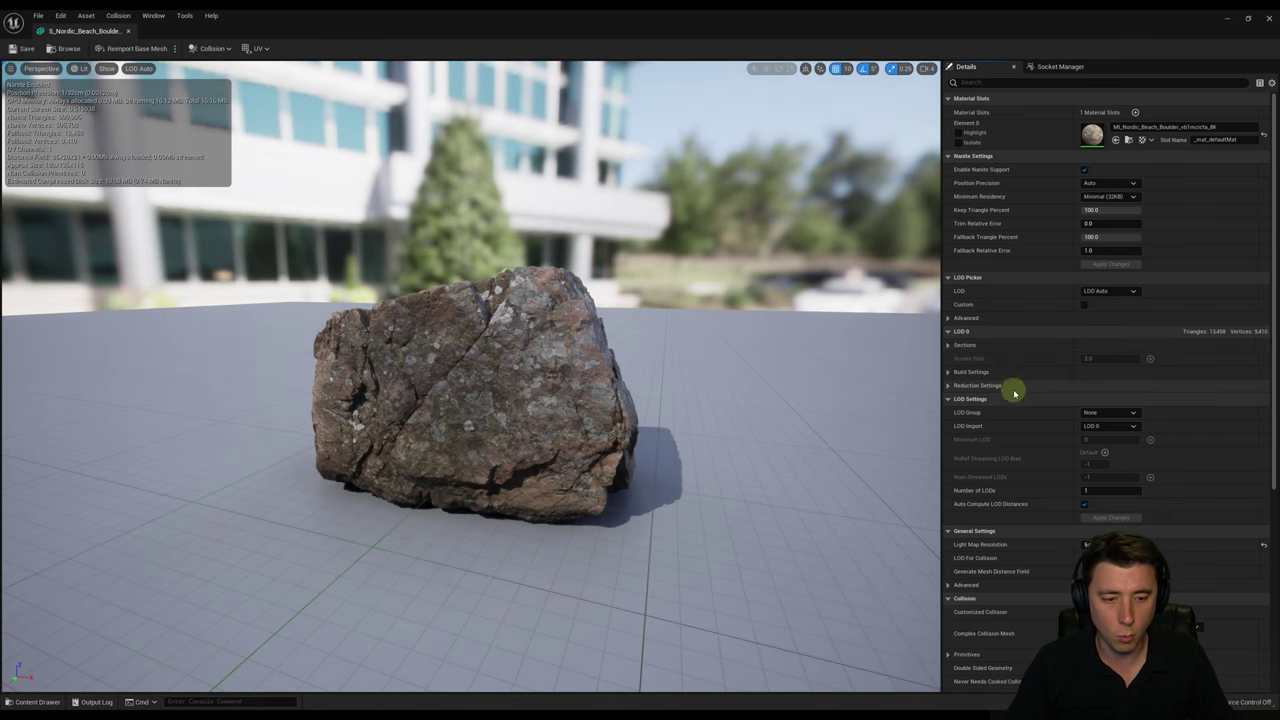
scroll(1013, 393, down, 1)
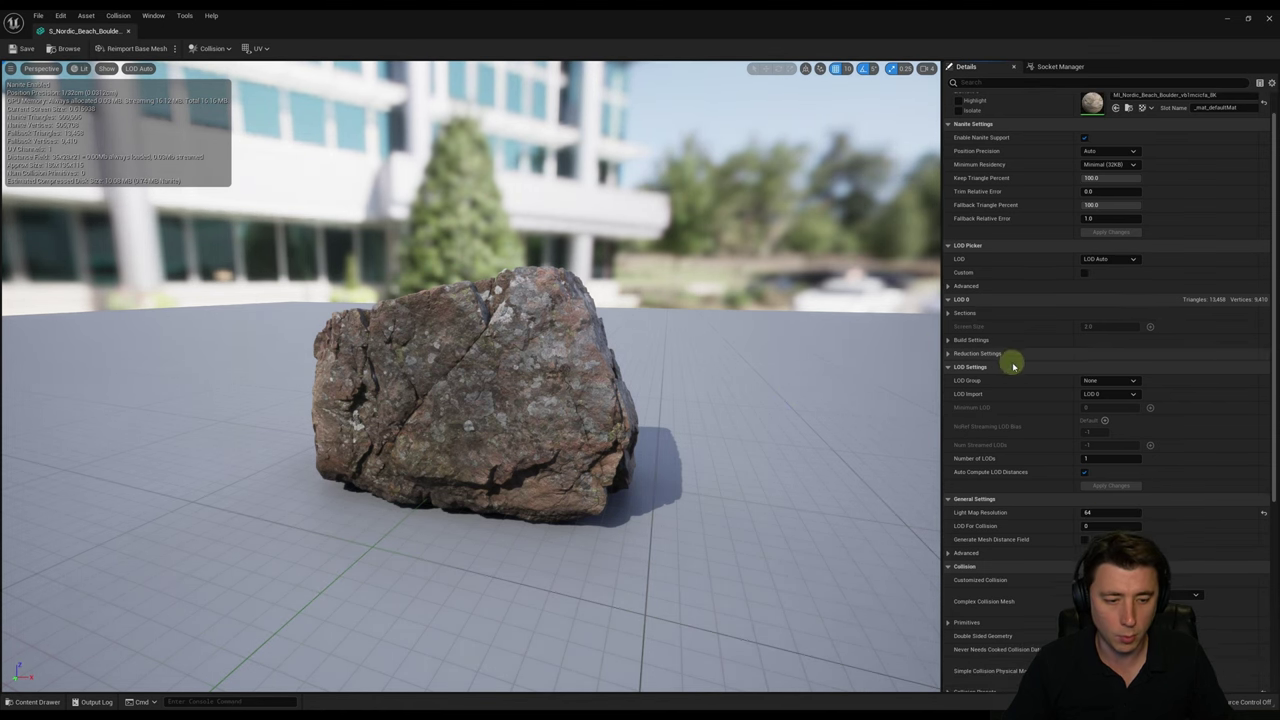
scroll(1013, 380, down, 8)
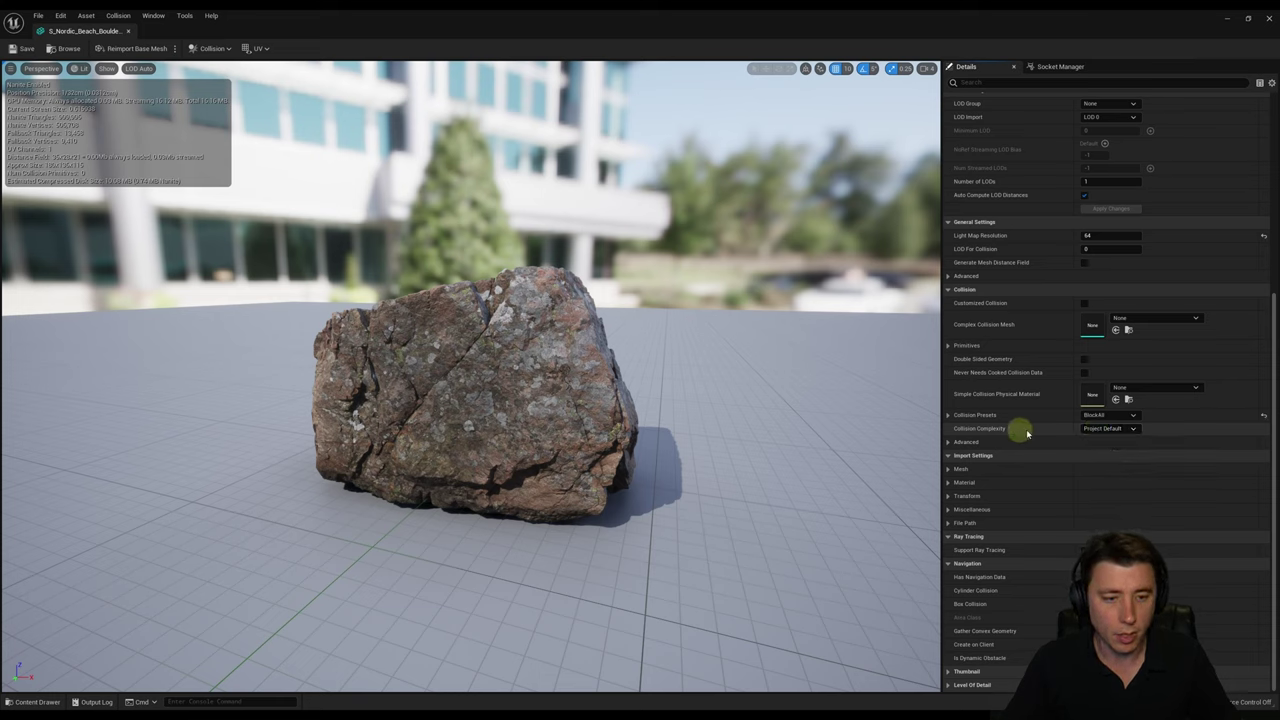
click(1115, 428)
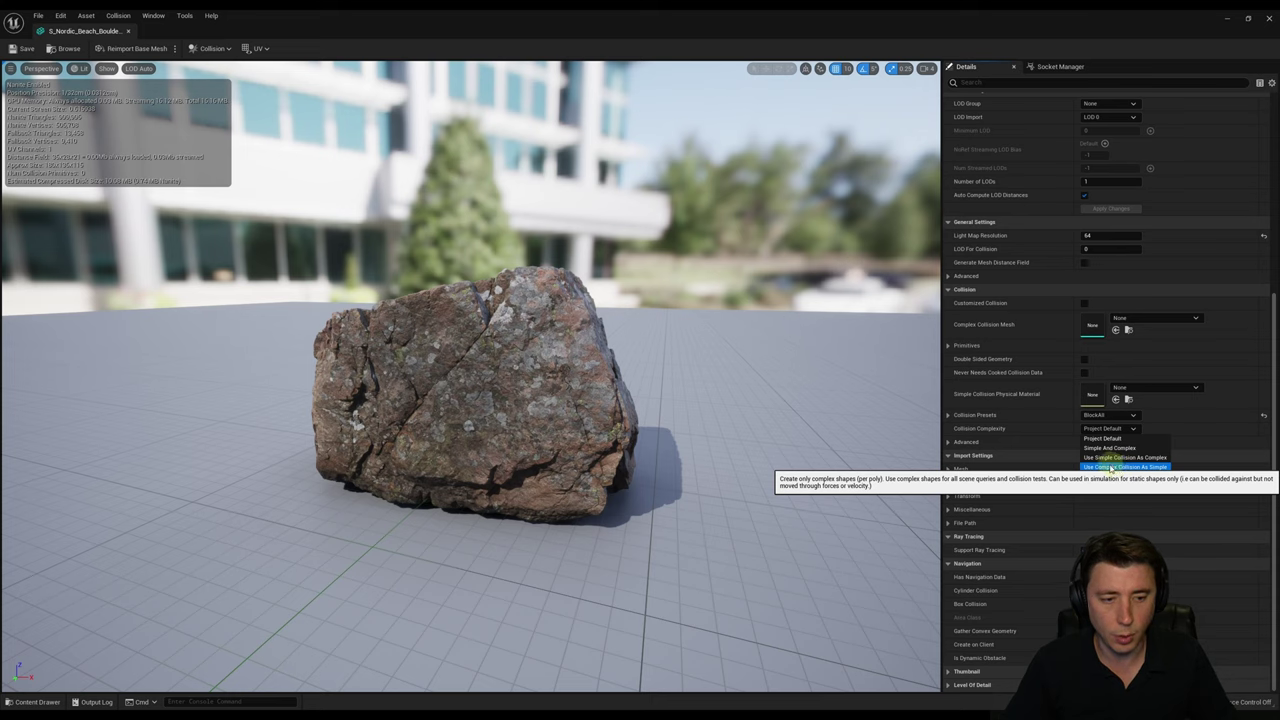
click(1104, 468)
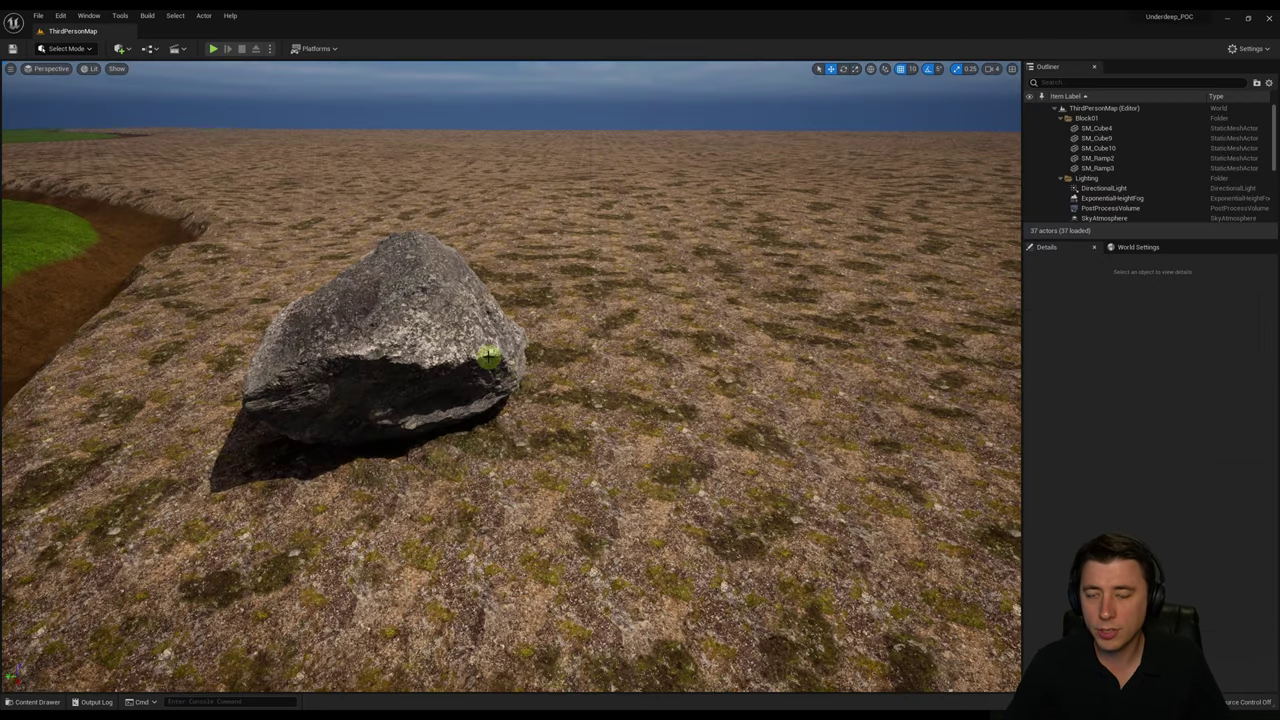
Move the selected boulder forward and left onto the grass.
click(410, 327)
key(f)
drag(505, 368, 286, 237)
key(f)
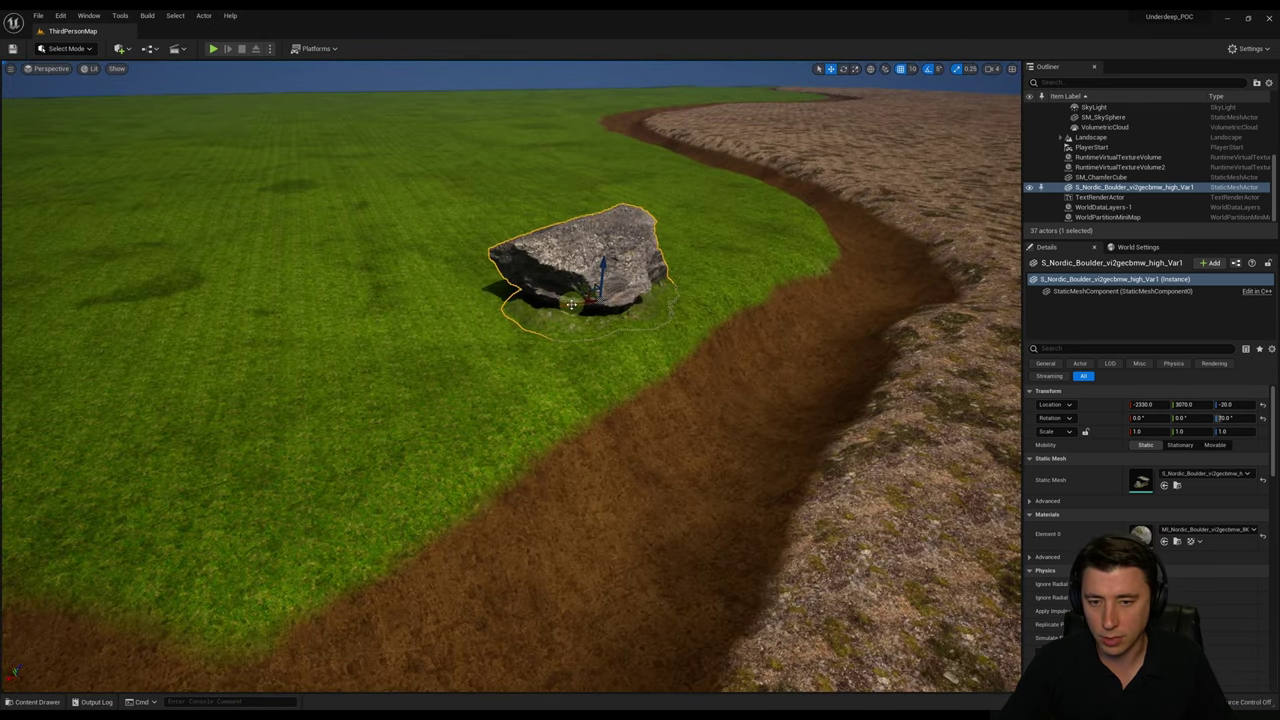
drag(578, 300, 205, 294)
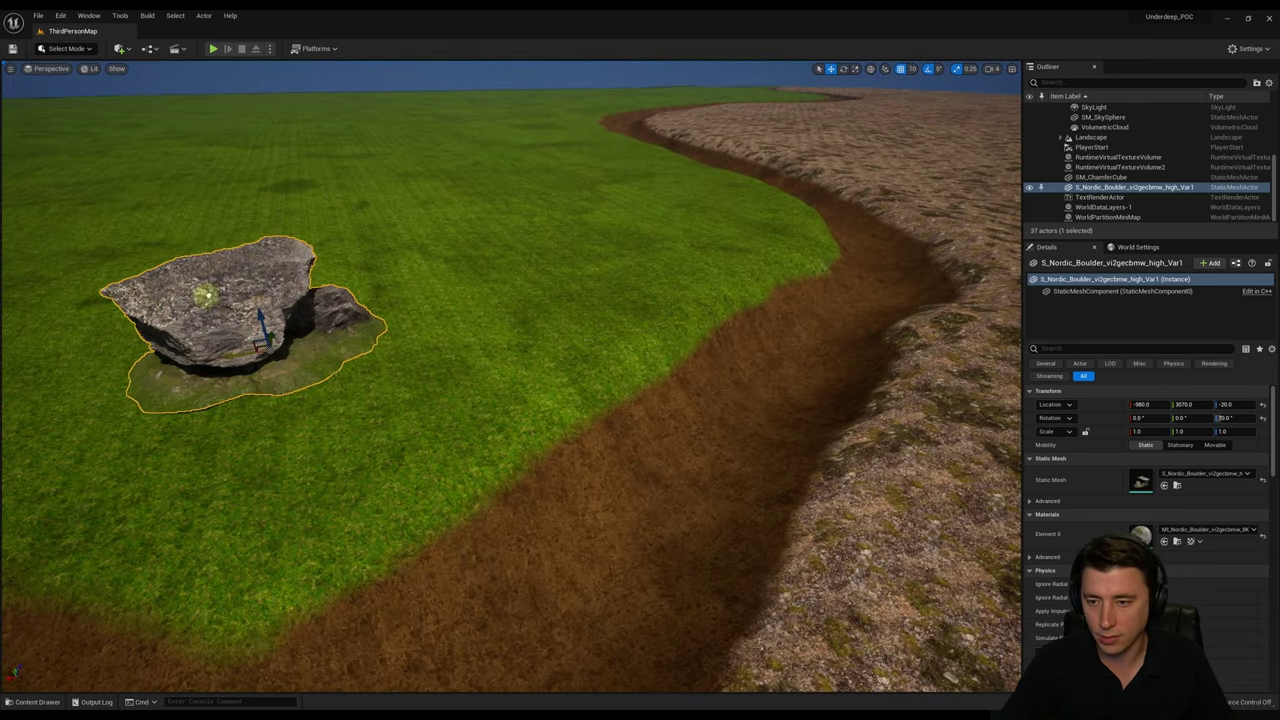
key(f)
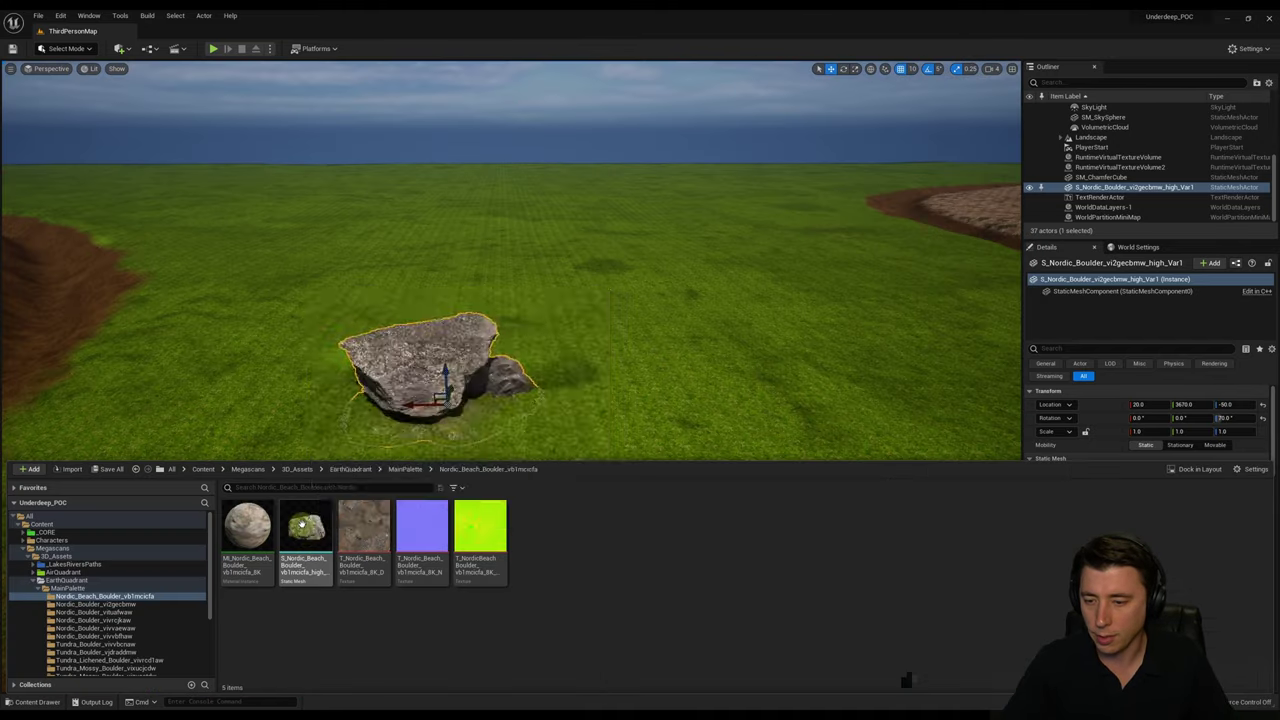
Place a Nordic Beach Boulder mesh beside the first boulder from the Content Drawer.
drag(303, 527, 271, 407)
click(64, 701)
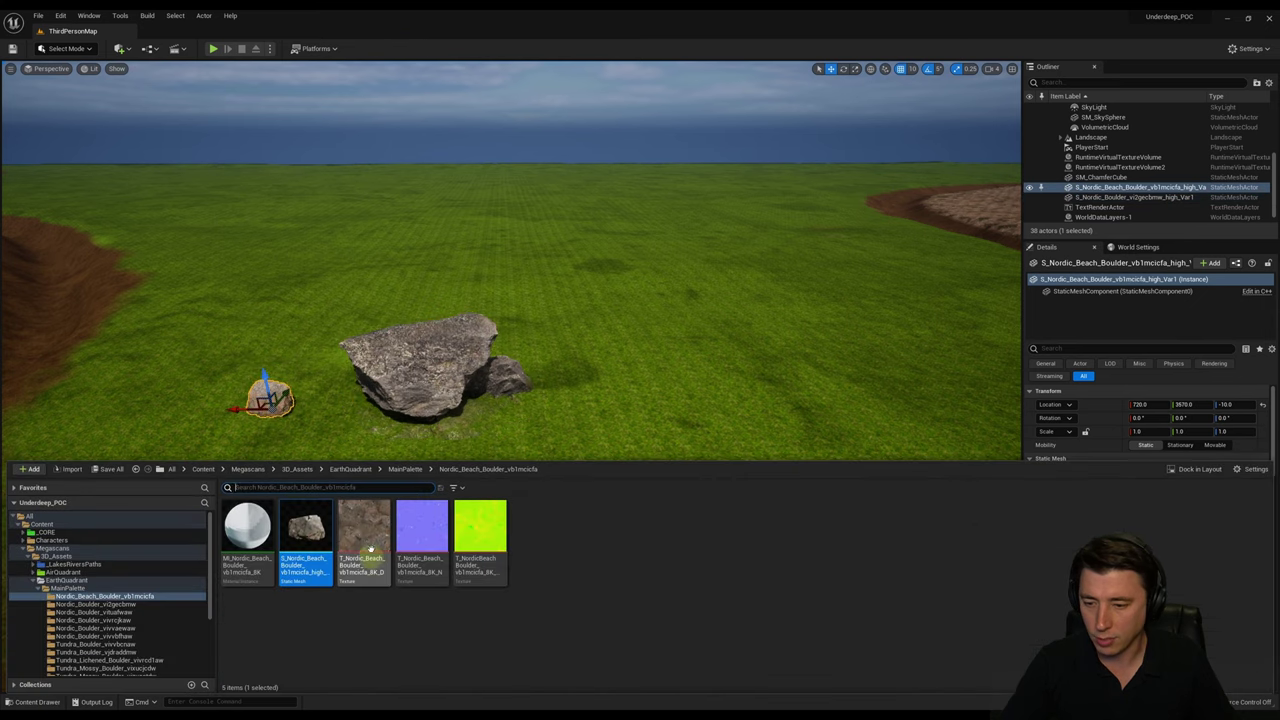
click(420, 469)
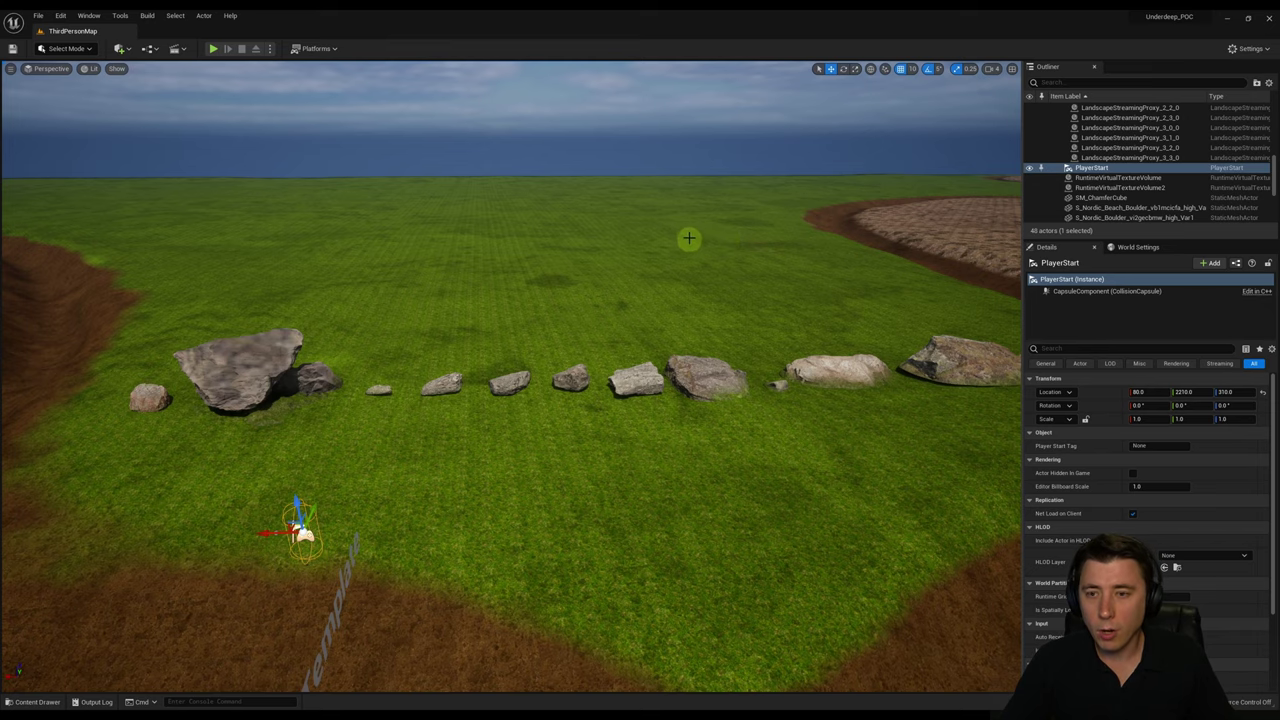
click(213, 48)
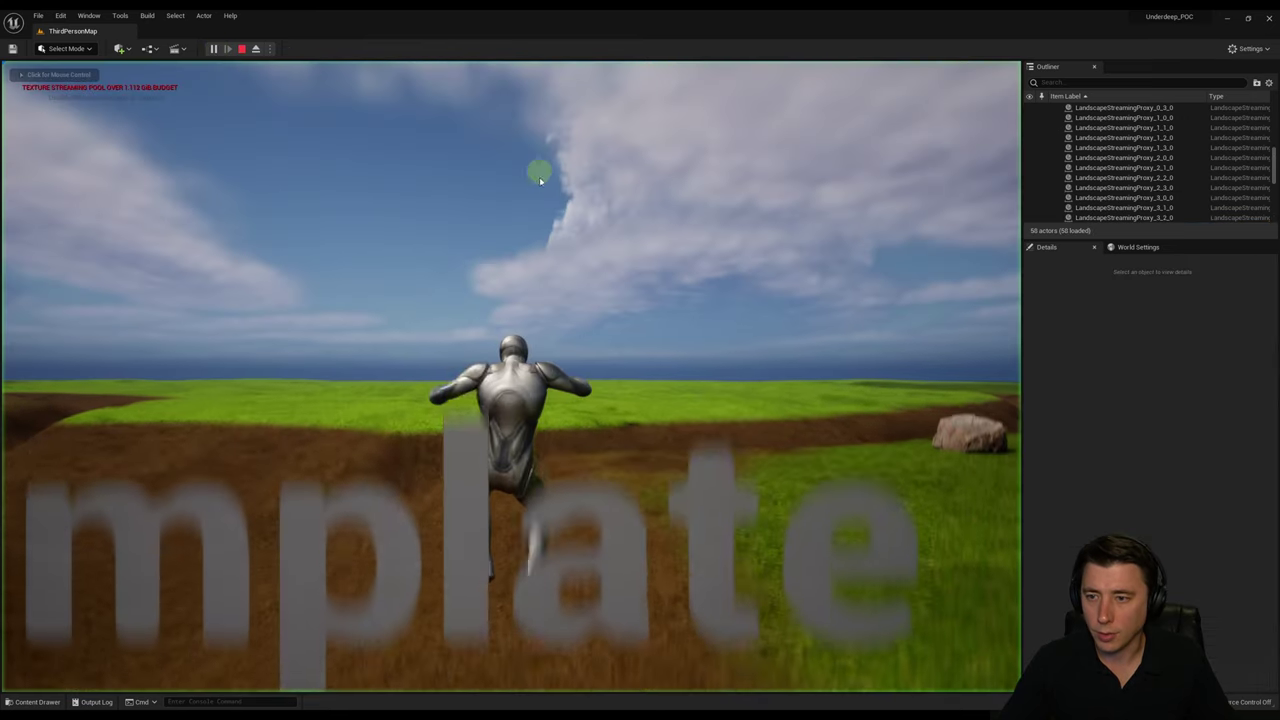
key(w)
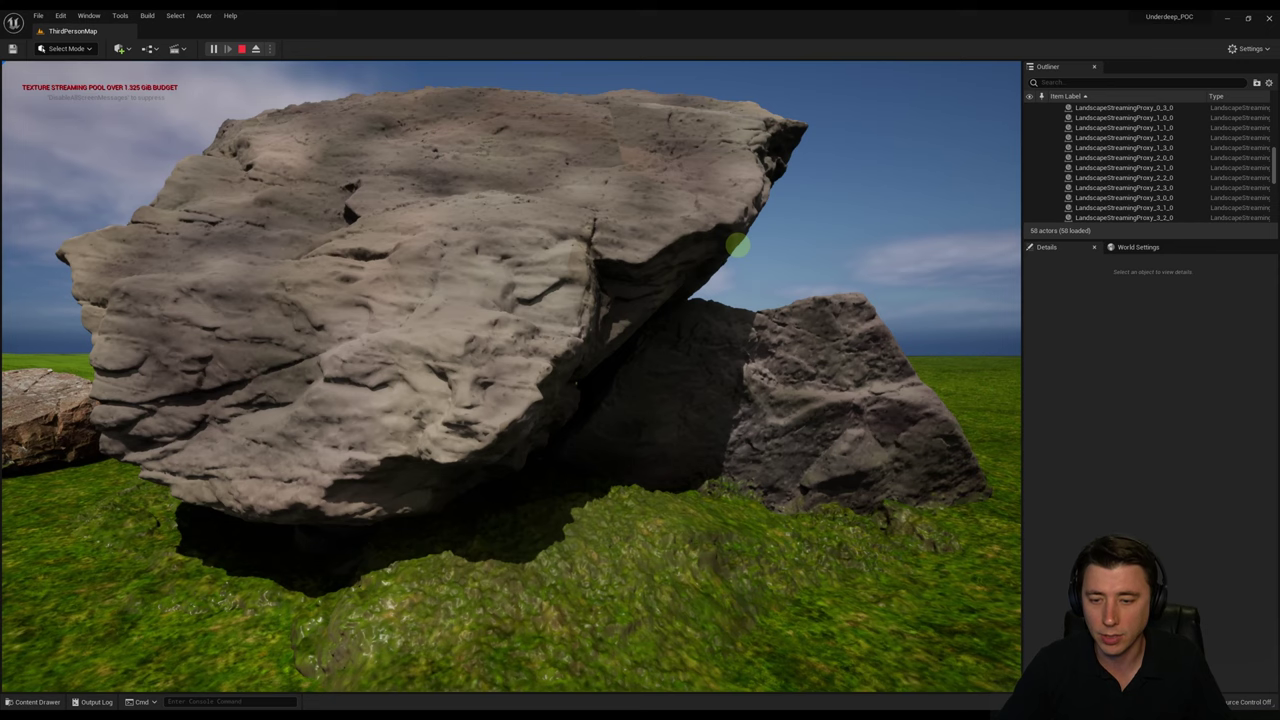
key(Escape)
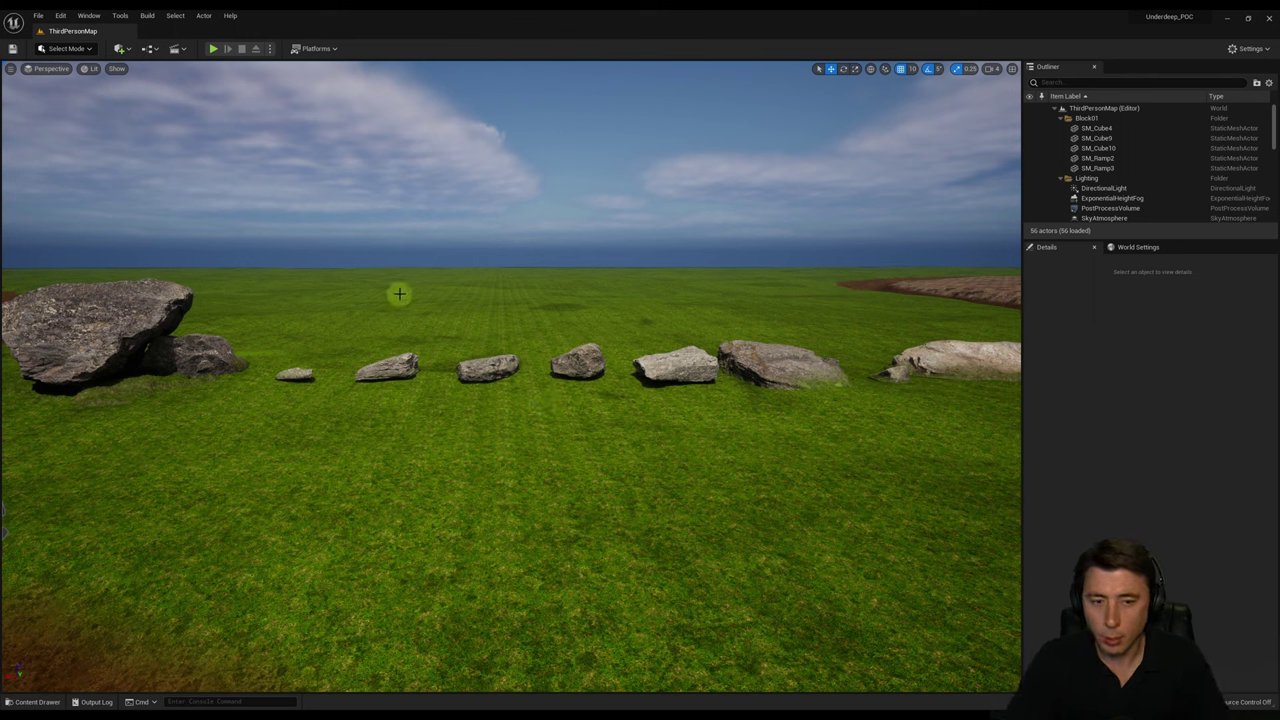
Open DefaultEngine in Notepad from Unreal Projects > Underdeep_POC > Config.
click(1229, 18)
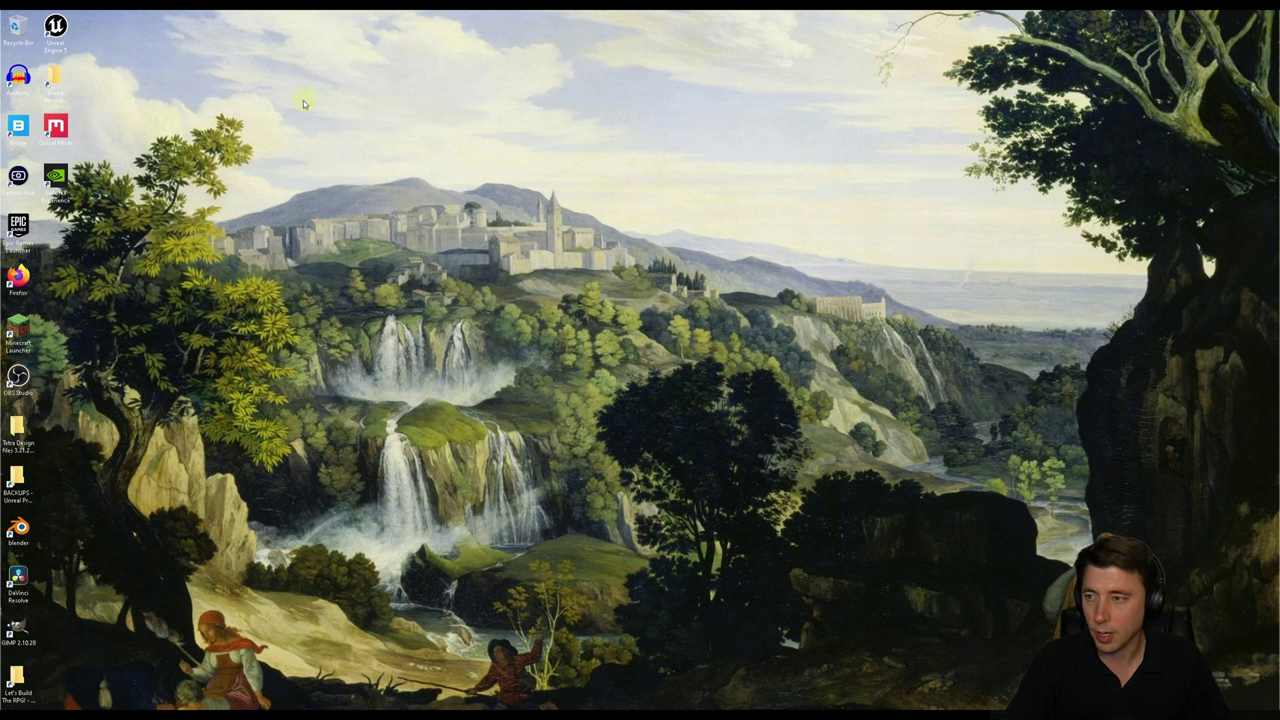
double_click(57, 78)
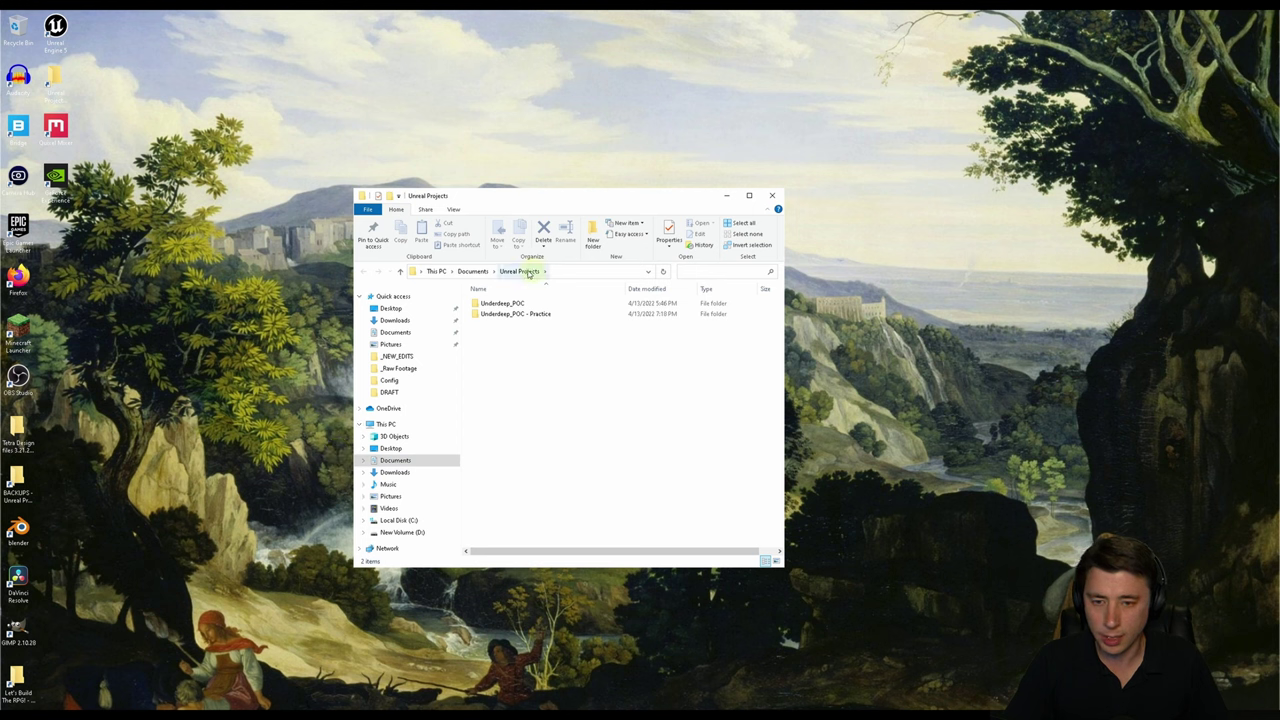
double_click(500, 303)
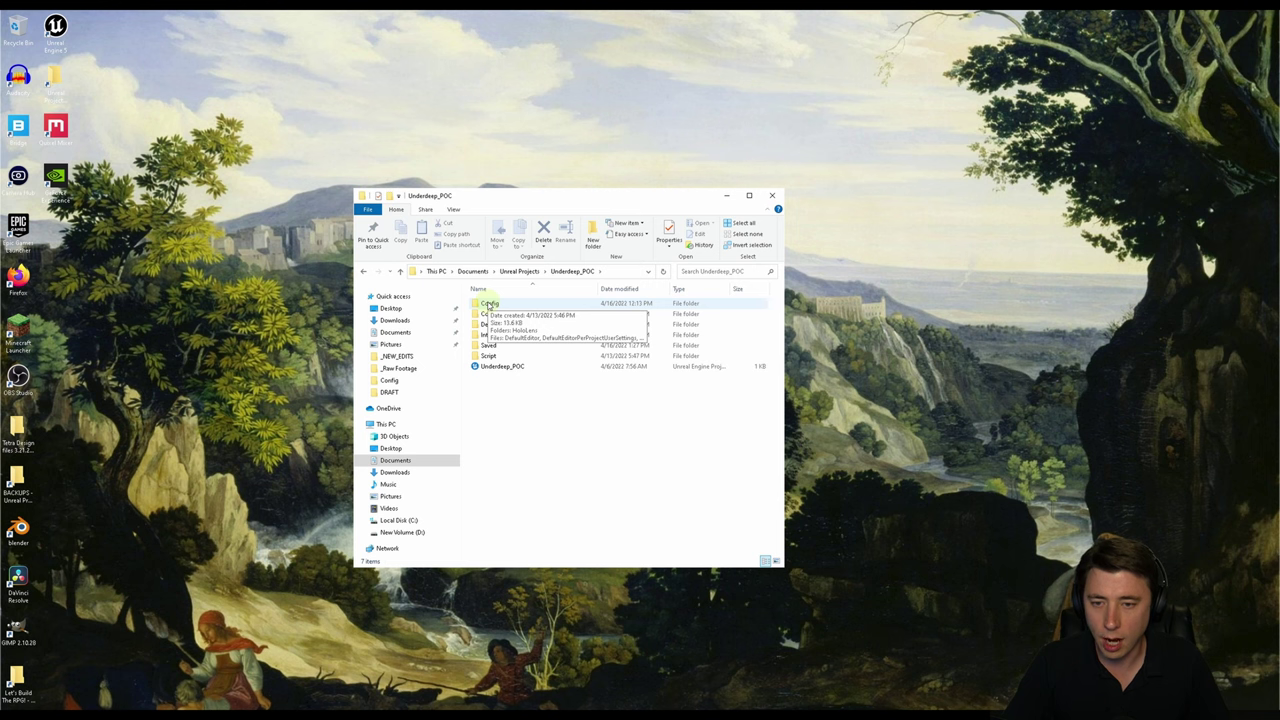
double_click(489, 304)
double_click(500, 337)
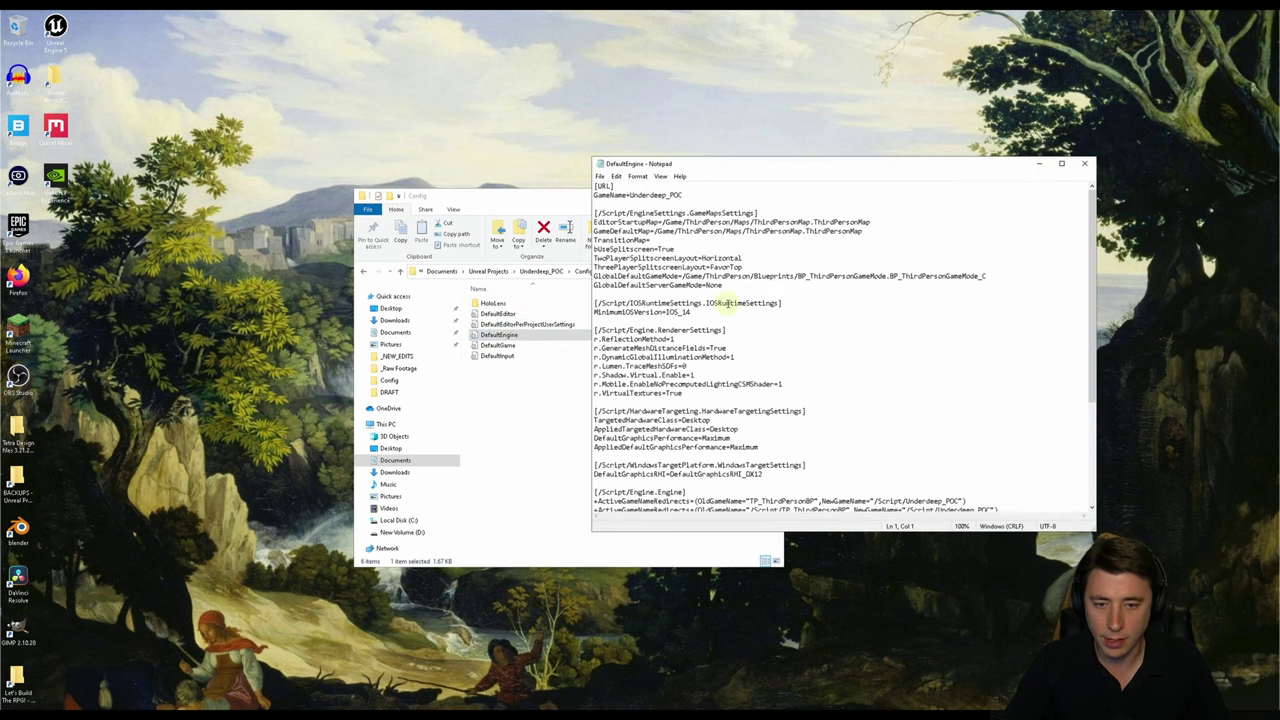
Paste r.Streaming.PoolSize=8000 below r.VirtualTextures=True in the renderer settings.
drag(723, 392, 634, 330)
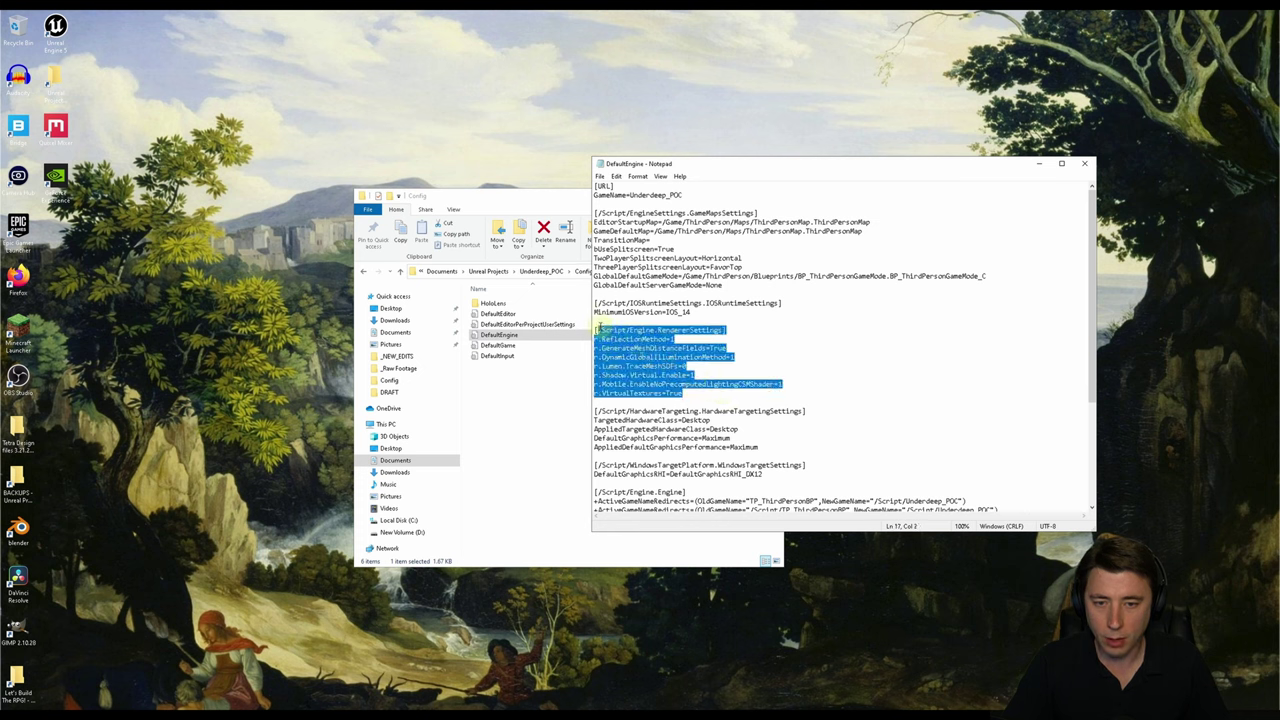
click(634, 330)
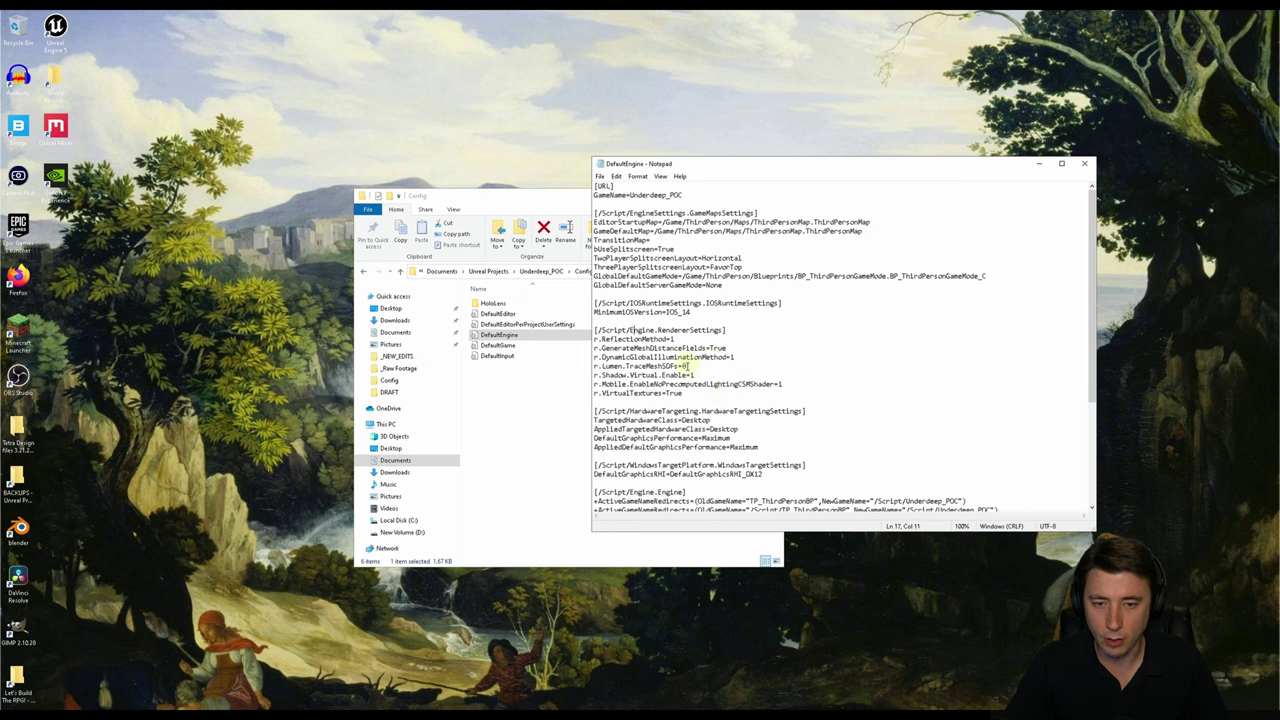
text(r.Streaming.PoolSize=8000)
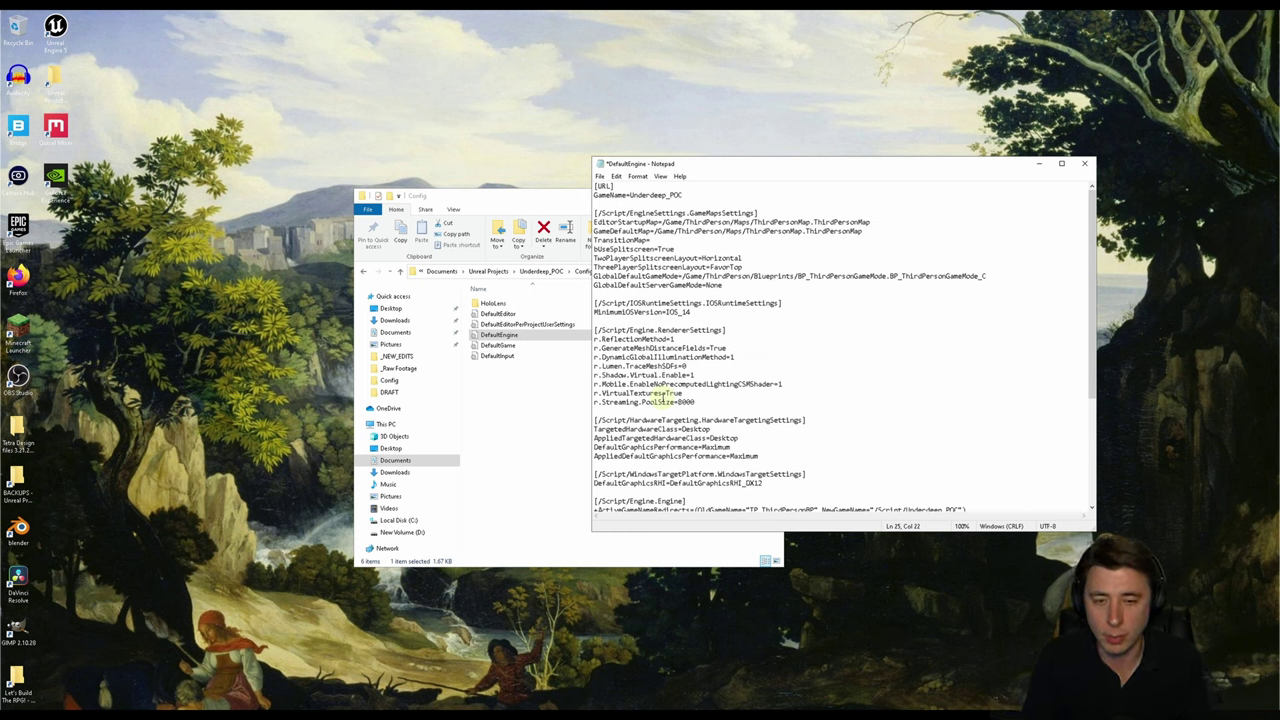
key(shift+End)
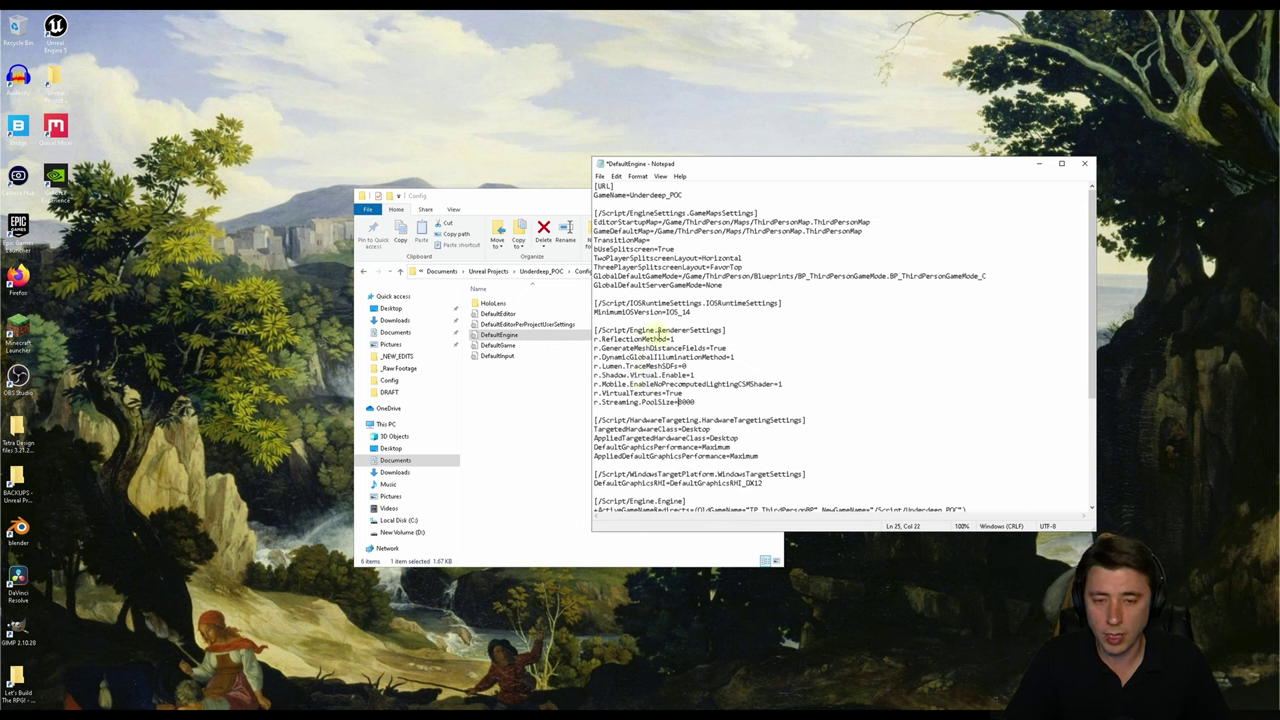
Save DefaultEngine through File > Save and close Notepad.
click(601, 177)
click(607, 178)
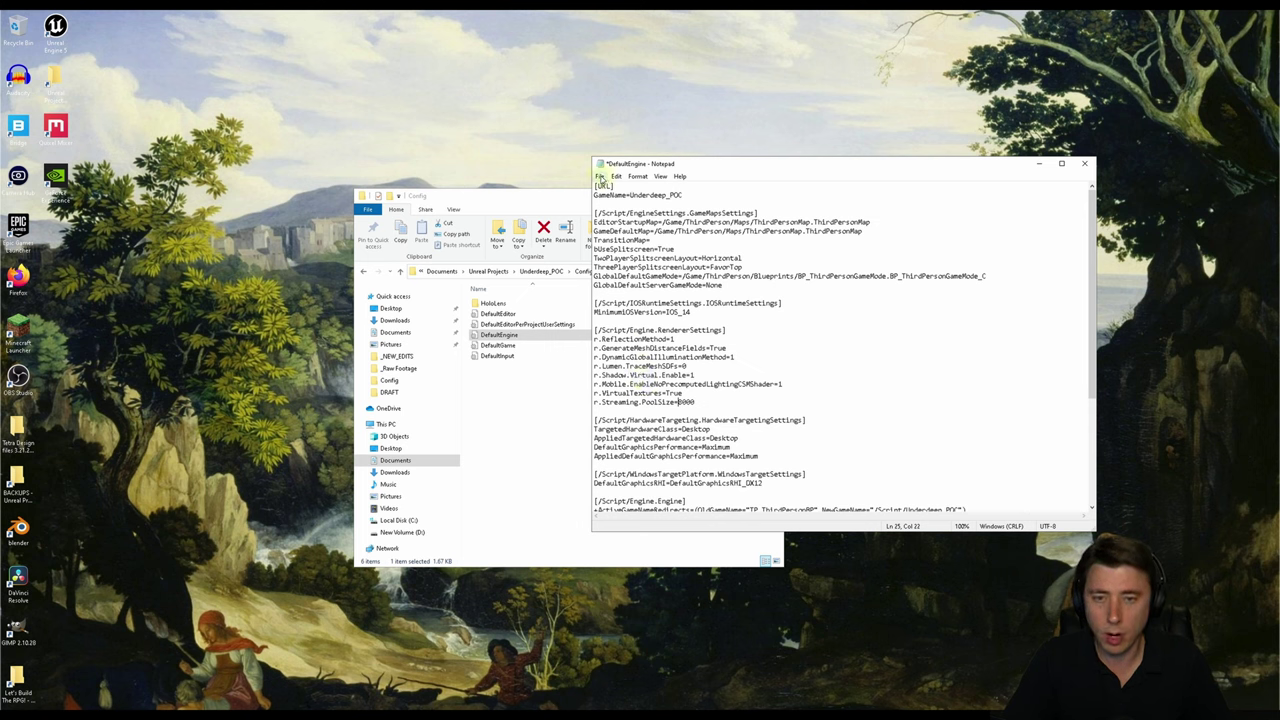
click(600, 177)
click(615, 220)
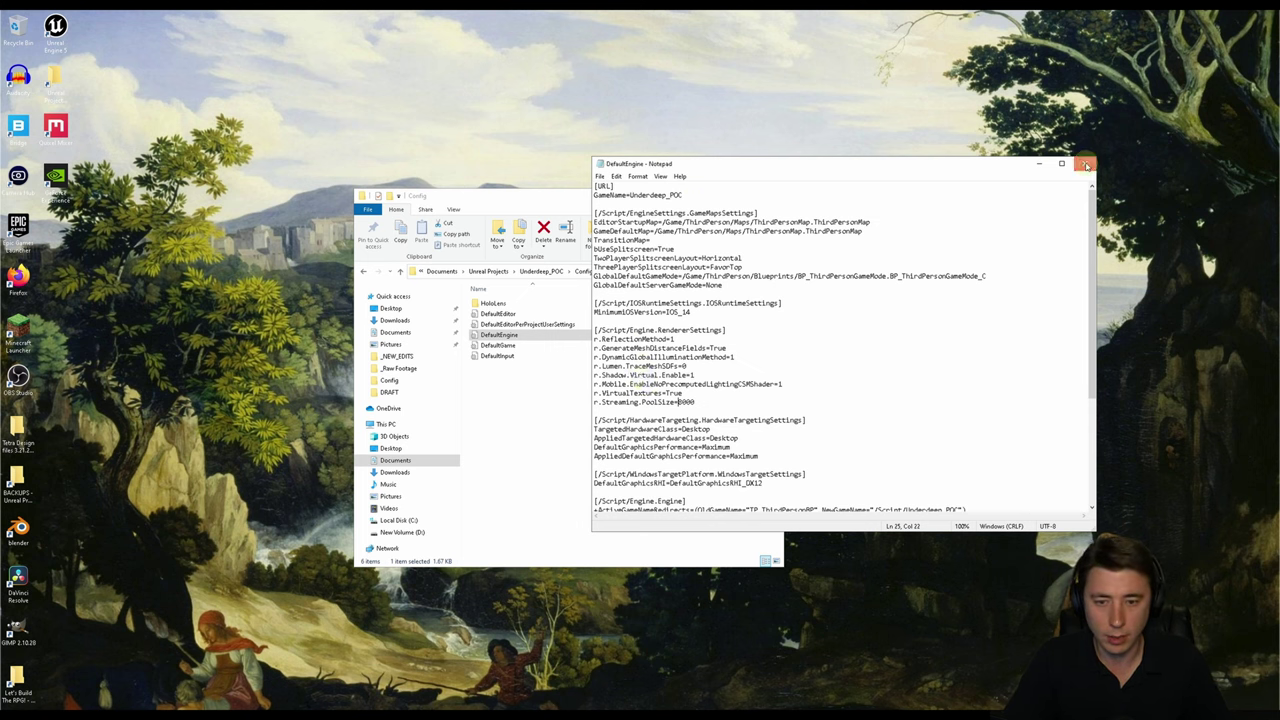
click(1084, 163)
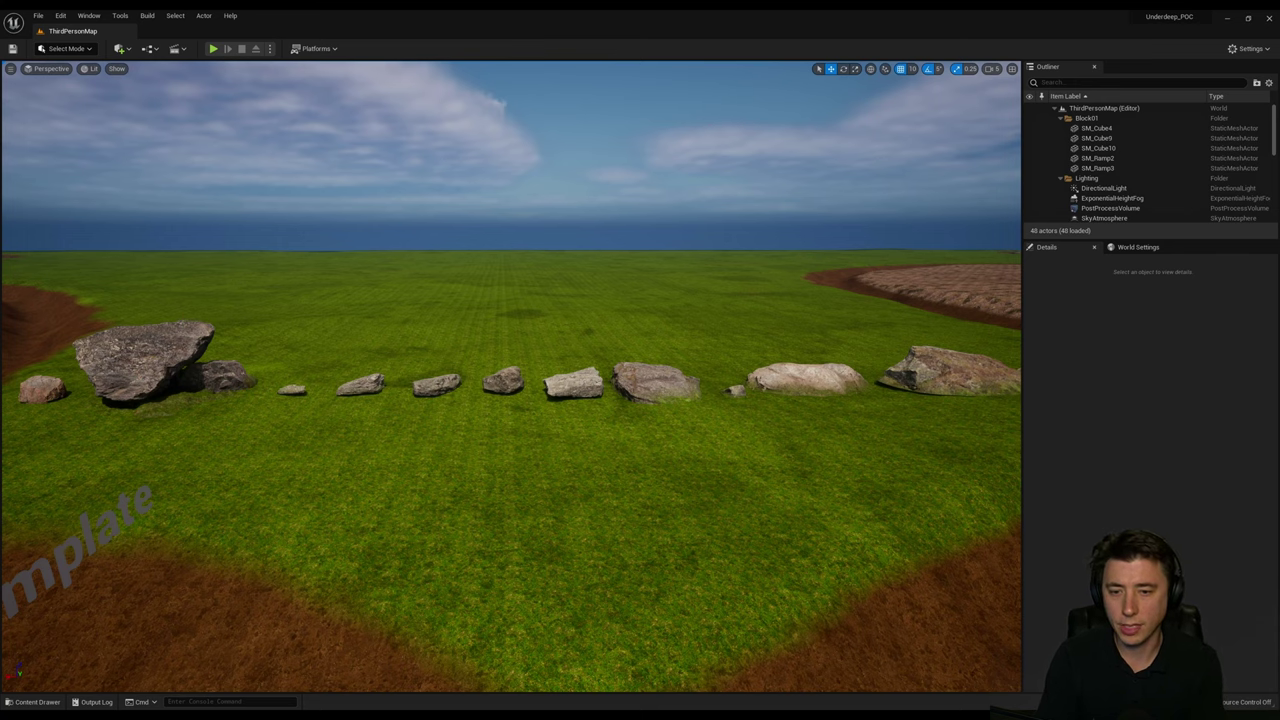
right_drag(765, 403, 720, 397)
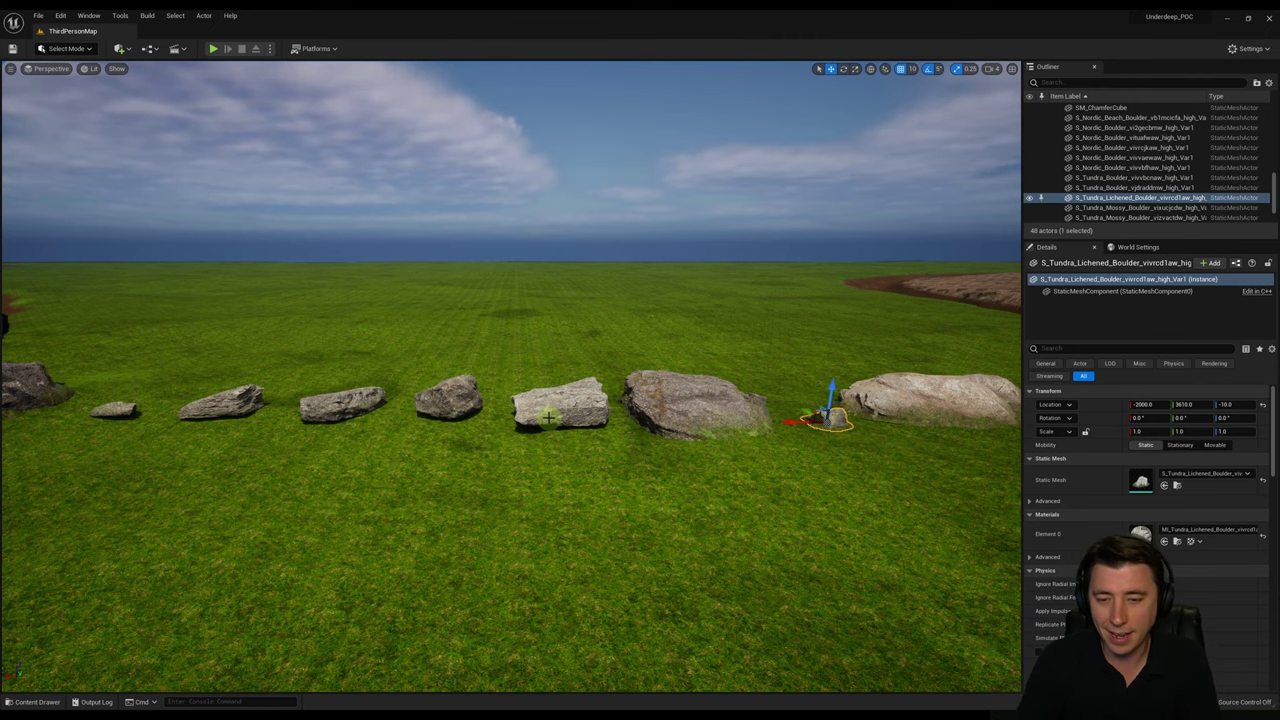
right_drag(549, 418, 502, 315)
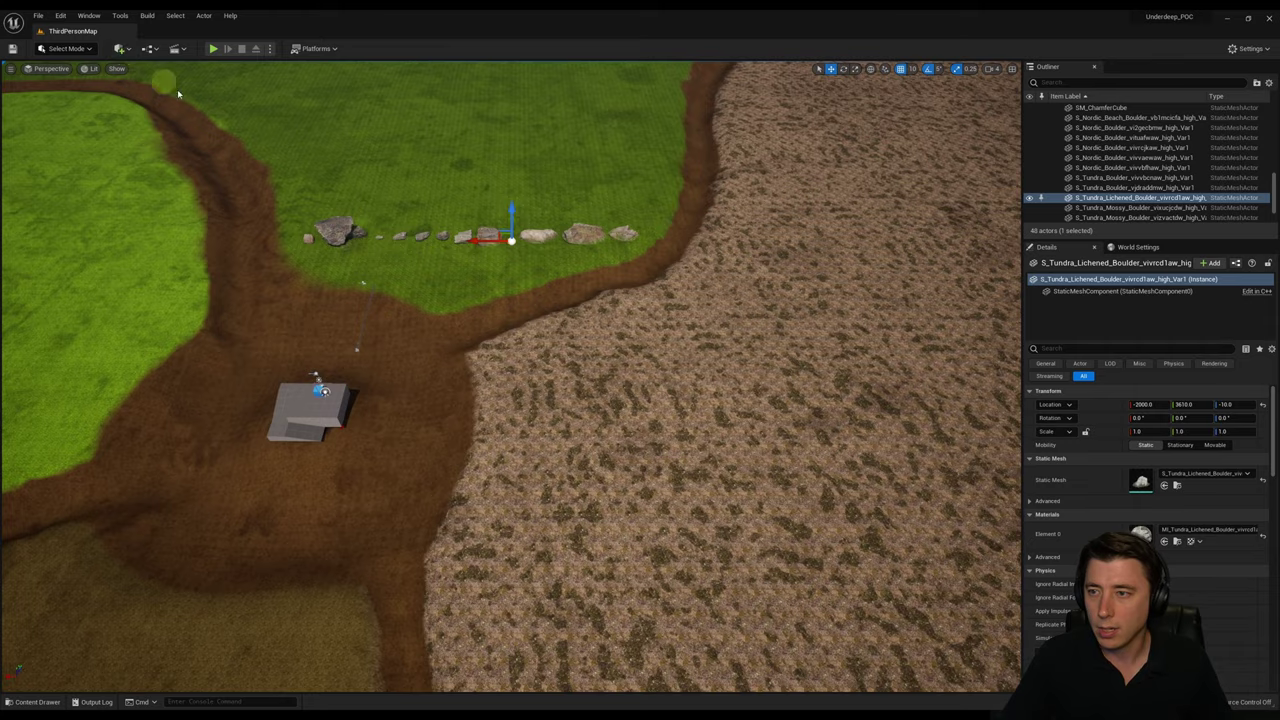
Add a cube from Quick Add > Shapes and set it down on the grey starter block.
scroll(323, 206, up, 4)
scroll(323, 209, up, 8)
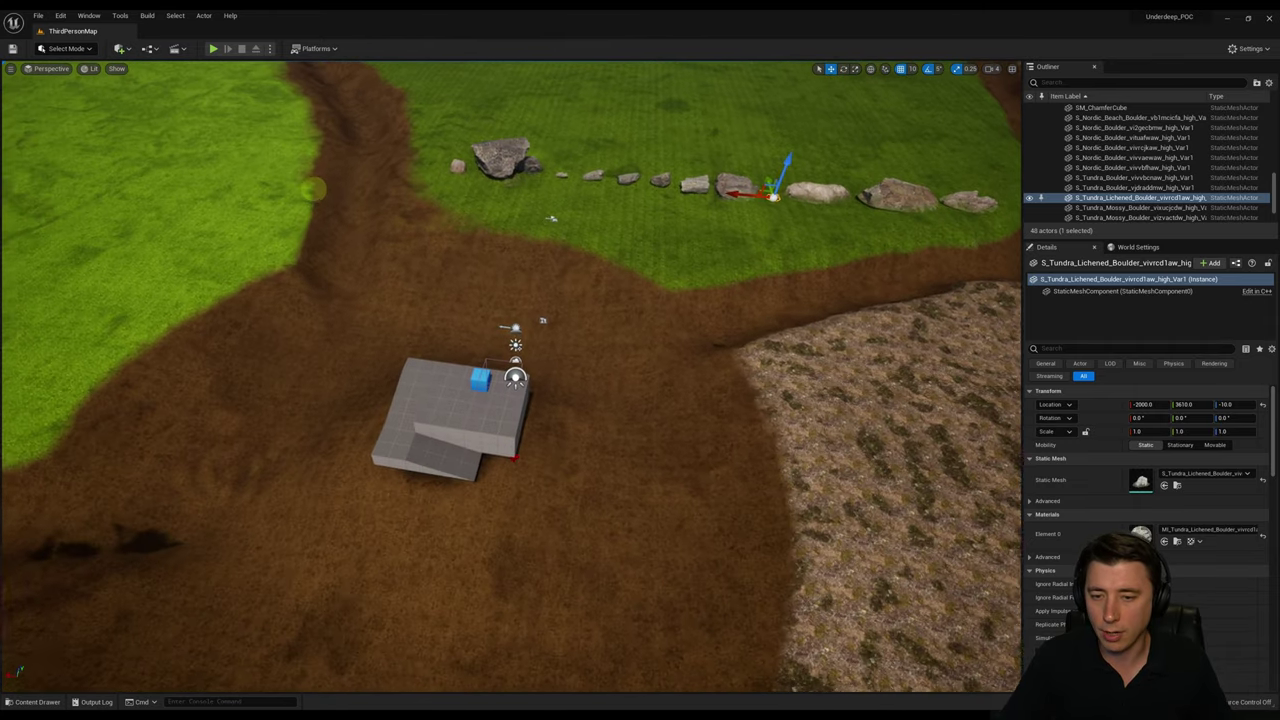
click(120, 48)
mouse_move(150, 152)
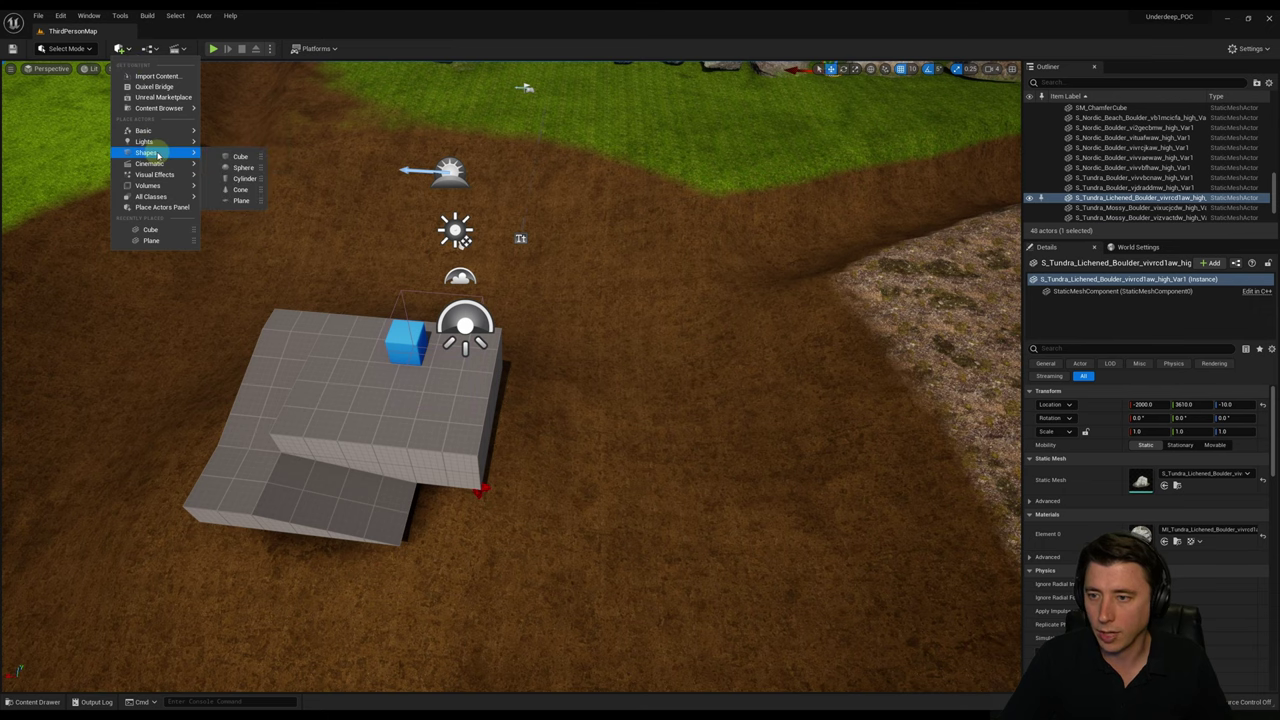
click(242, 158)
drag(505, 380, 345, 360)
right_drag(345, 360, 255, 404)
drag(262, 372, 514, 523)
right_drag(389, 468, 385, 470)
drag(358, 335, 380, 424)
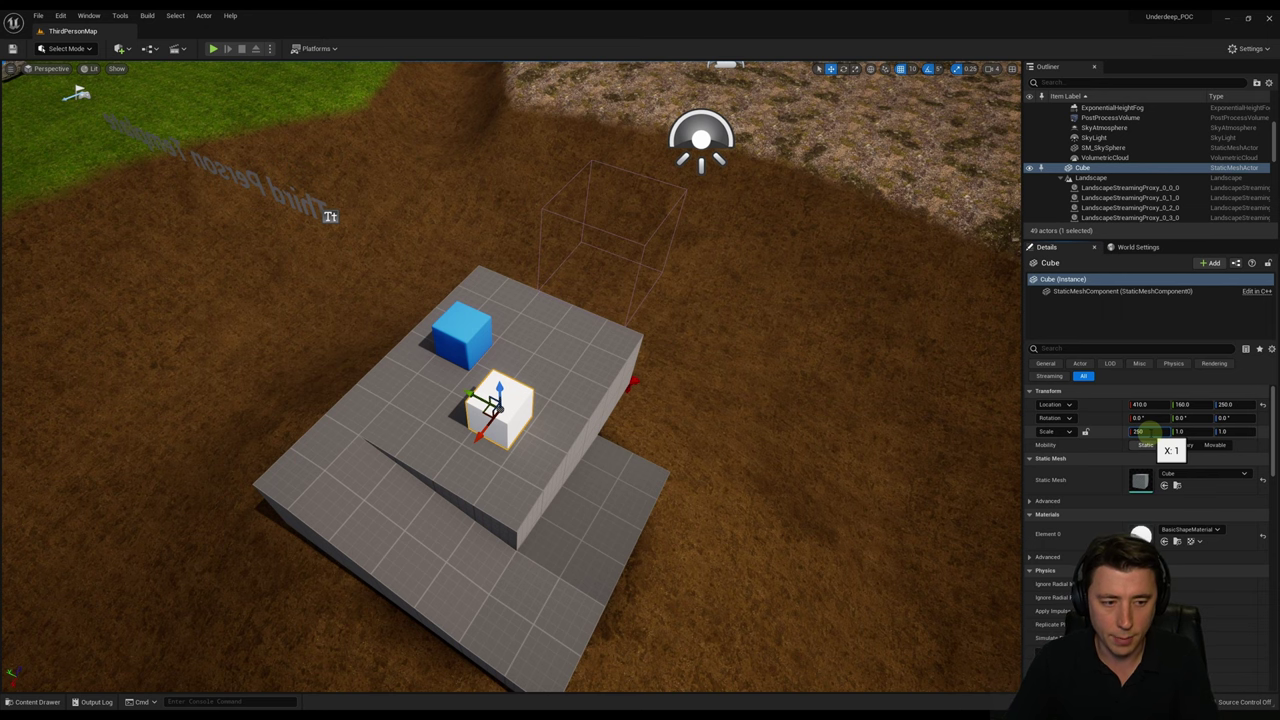
Stretch the cube to Scale X 250 and look along the resulting beam.
key(Return)
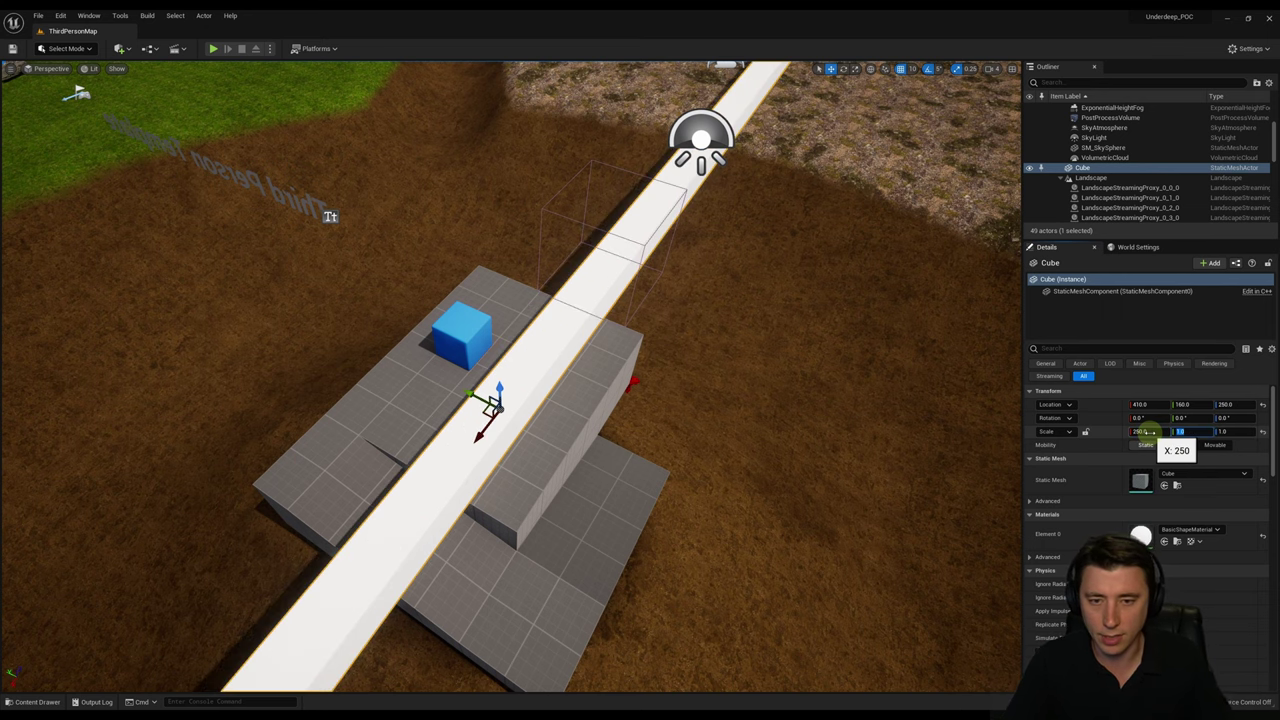
right_drag(783, 274, 710, 218)
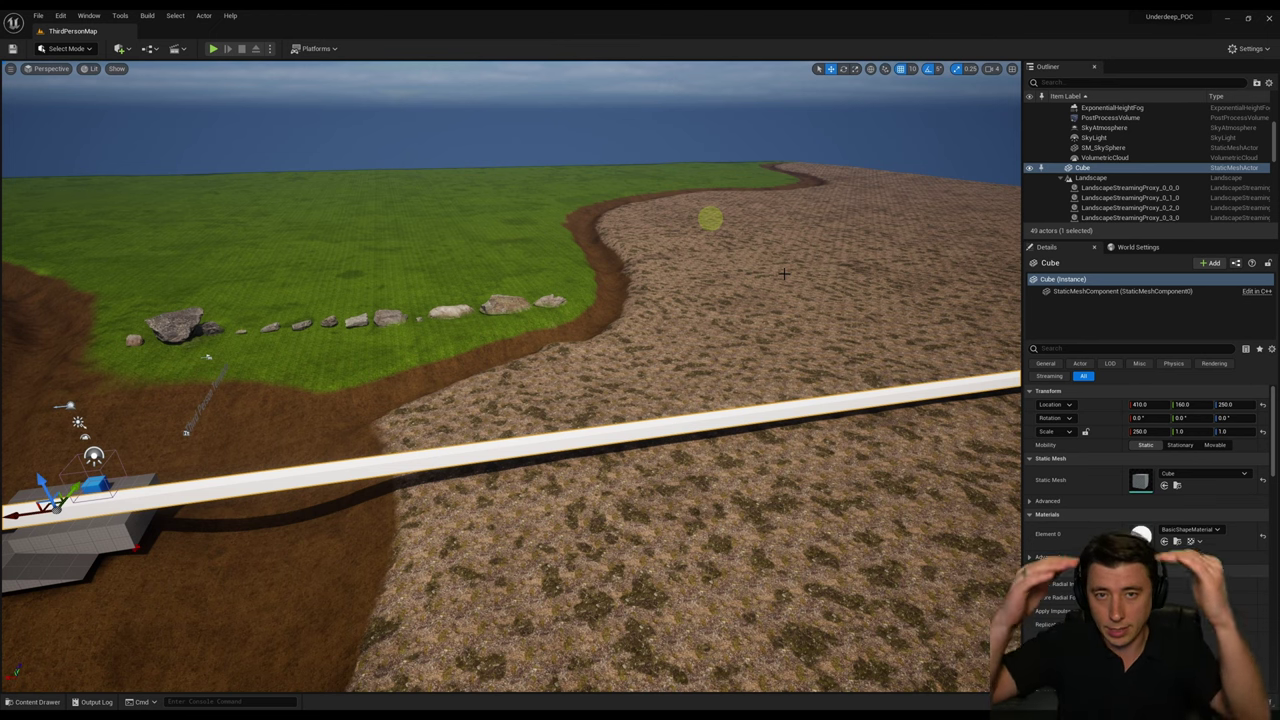
right_drag(589, 253, 373, 281)
Add Cube2 from Quick Add > Shapes and move it just past the beam's end.
click(122, 48)
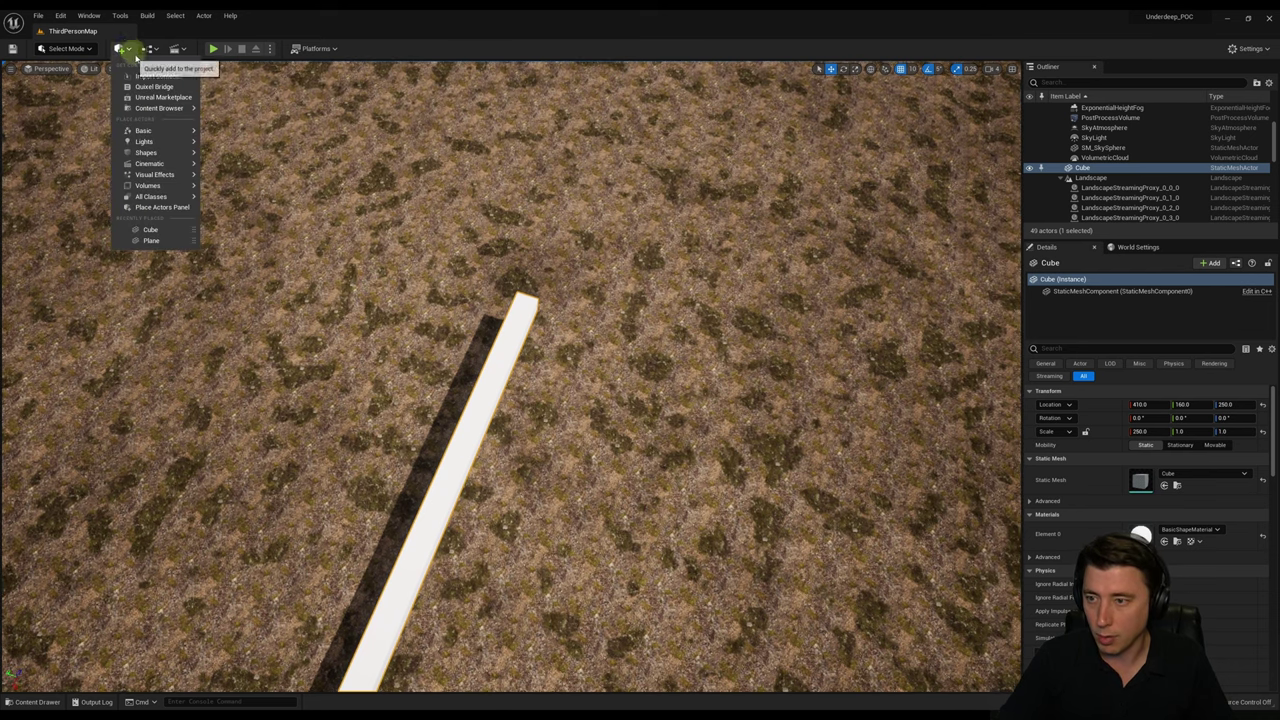
mouse_move(148, 155)
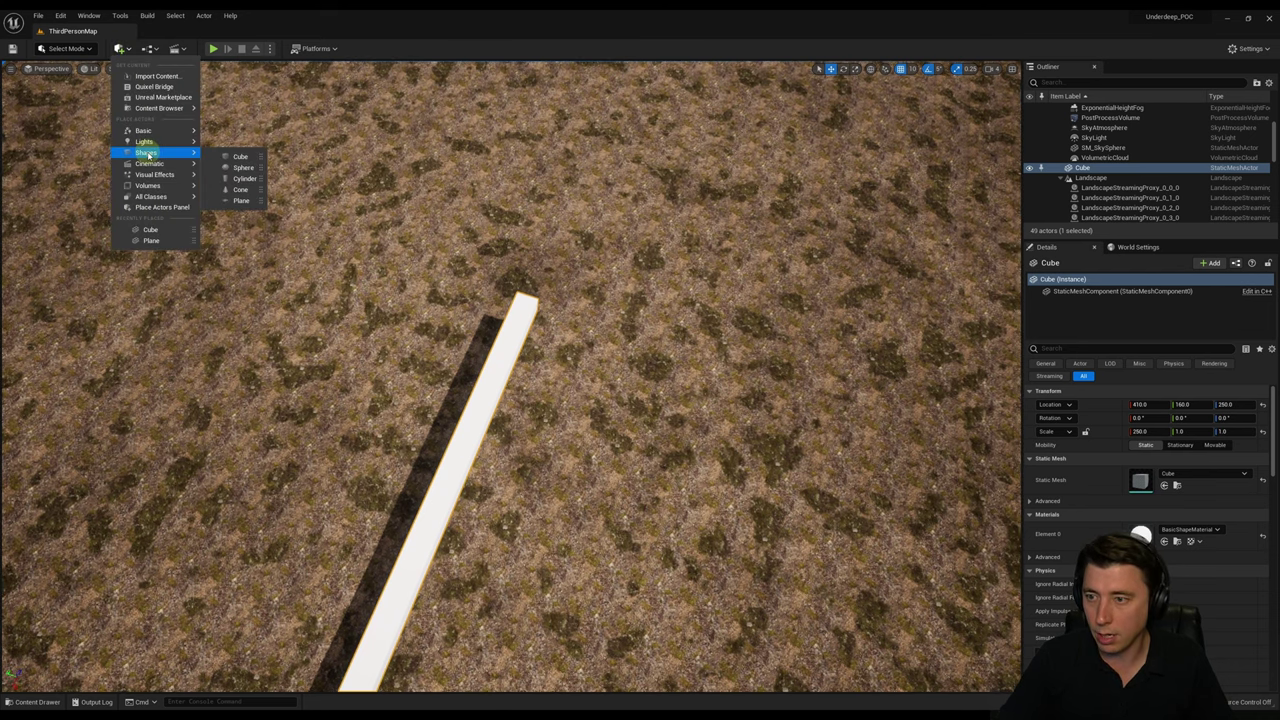
click(240, 156)
right_drag(428, 225, 260, 234)
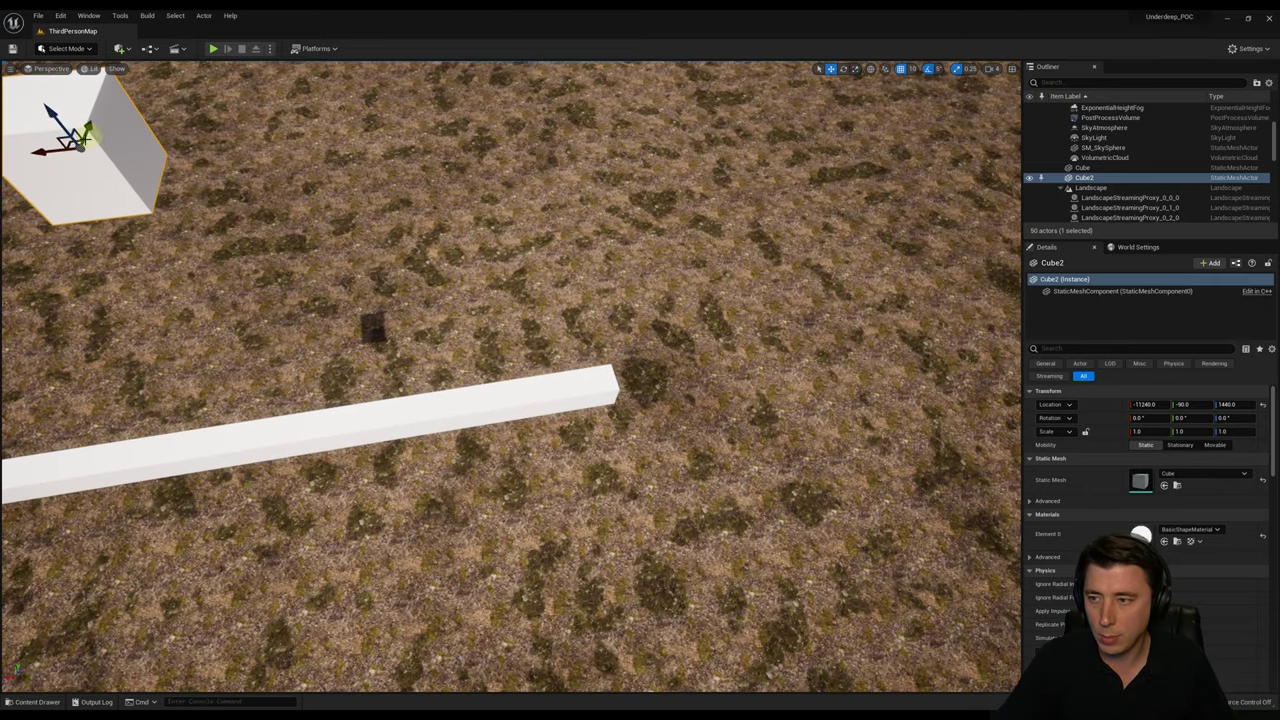
drag(58, 150, 610, 395)
right_drag(610, 395, 481, 395)
Lower Cube2 to beam height and give it a large Scale X.
drag(496, 410, 498, 482)
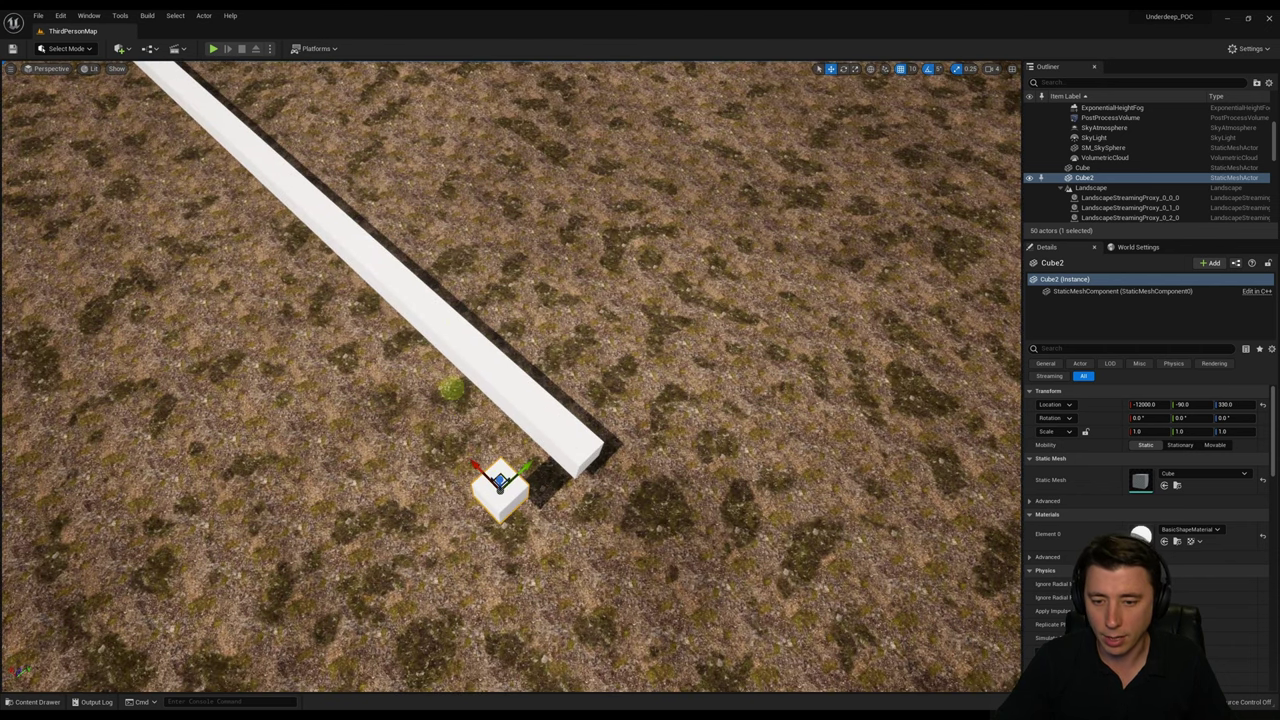
right_drag(452, 388, 621, 388)
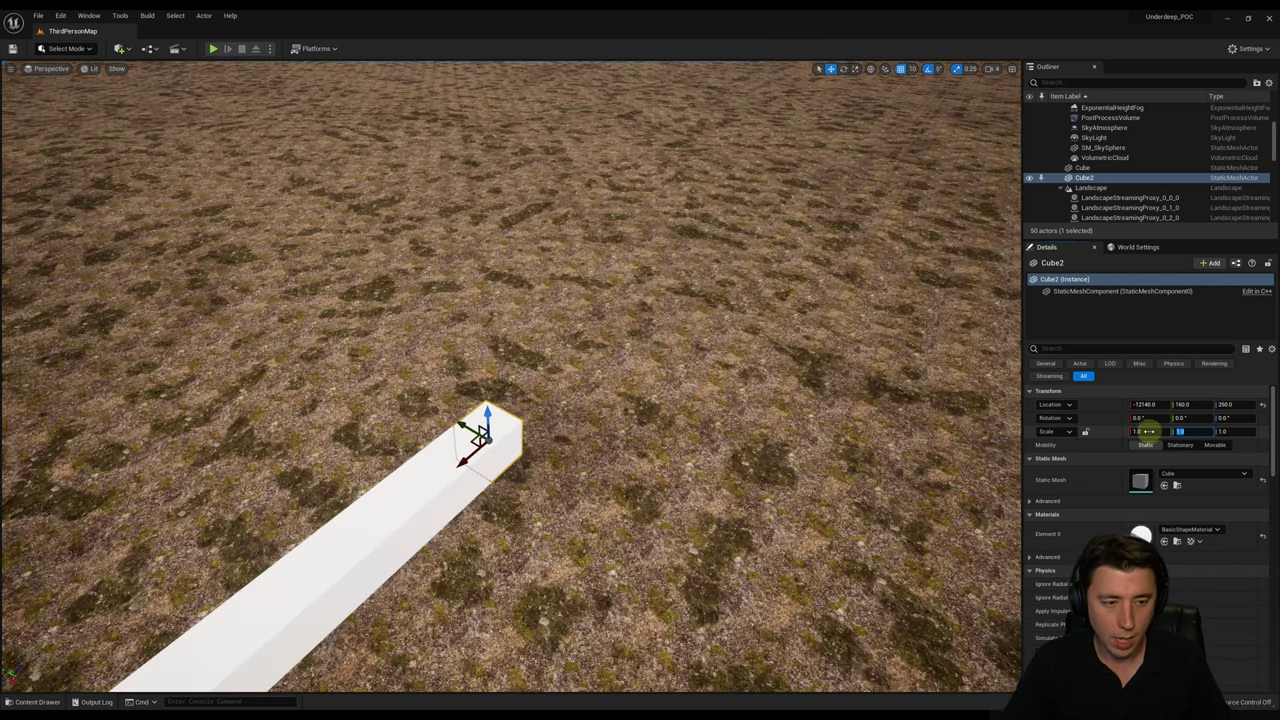
click(1140, 431)
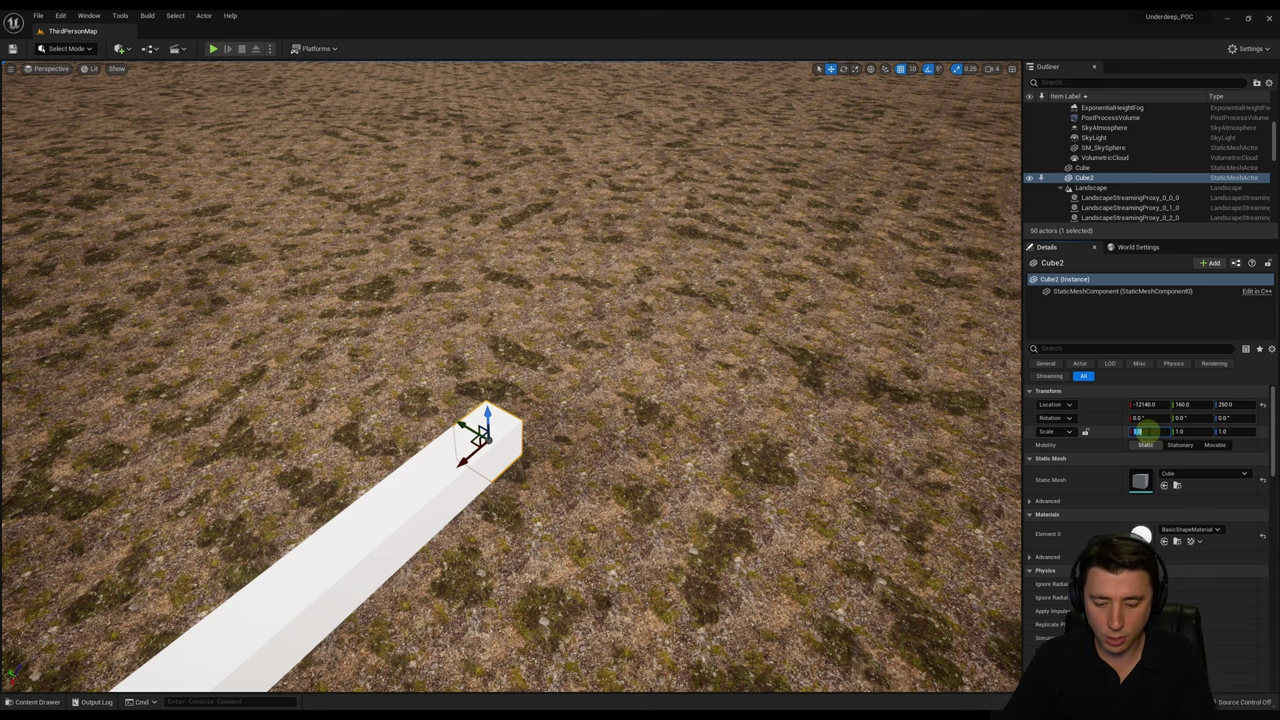
key(Tab)
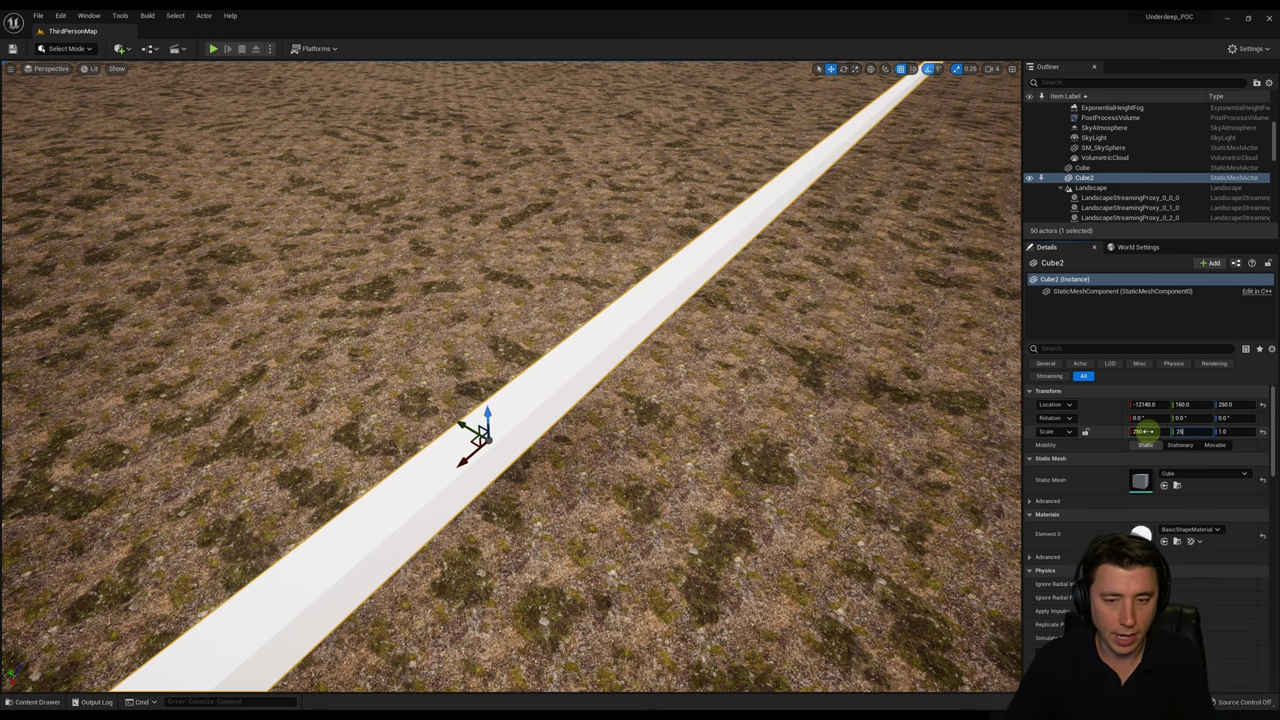